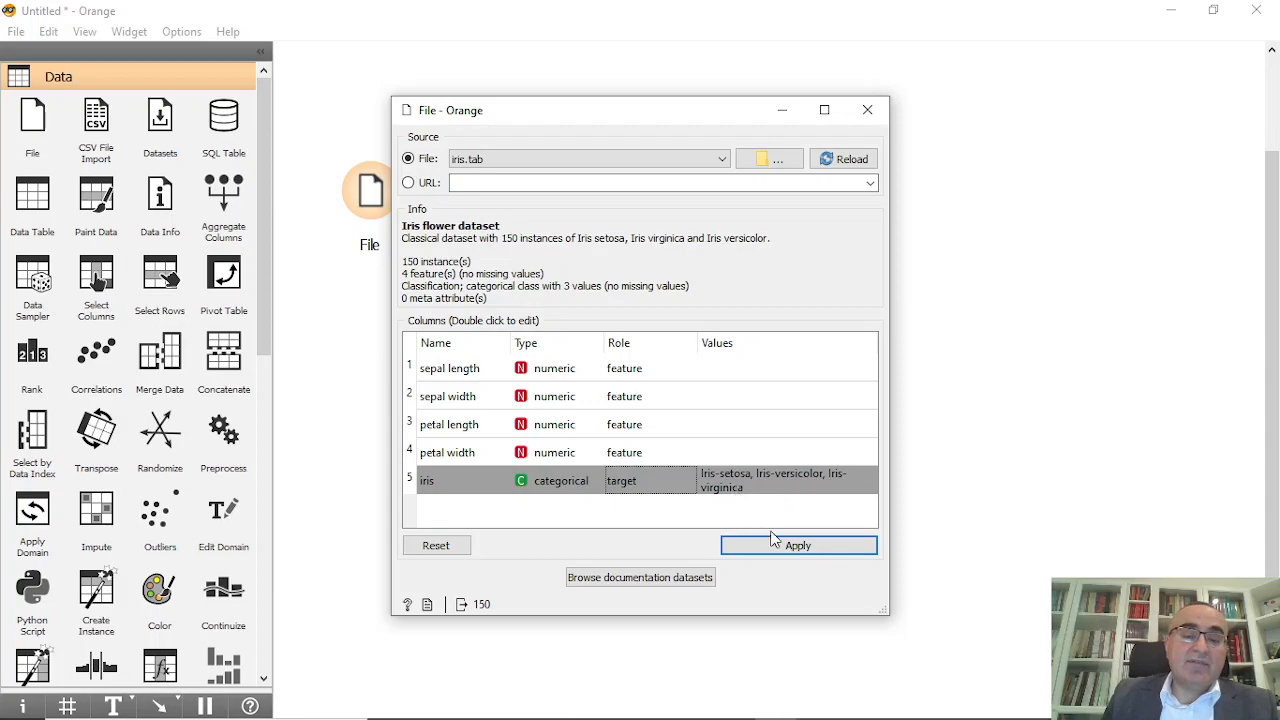
Close the File settings and add a Scatter Plot widget fed by the File widget's output
left_click(868, 111)
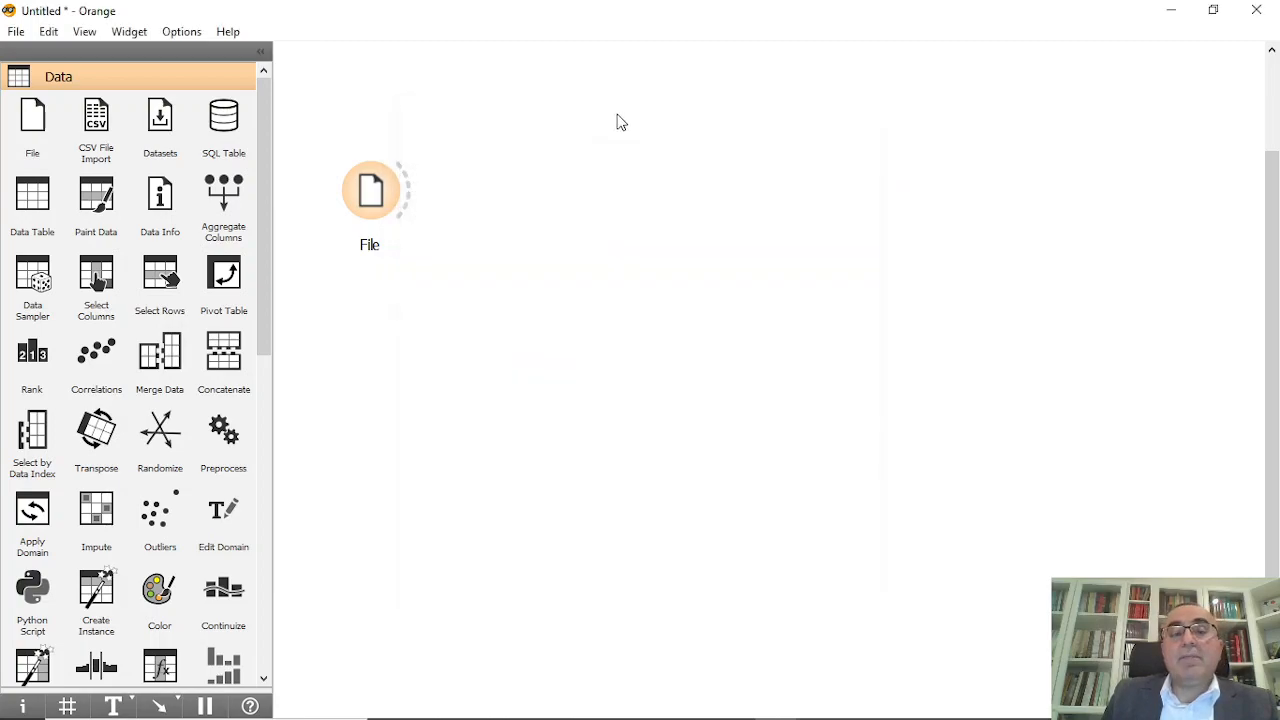
left_click_drag(404, 179, 553, 105)
type("sca")
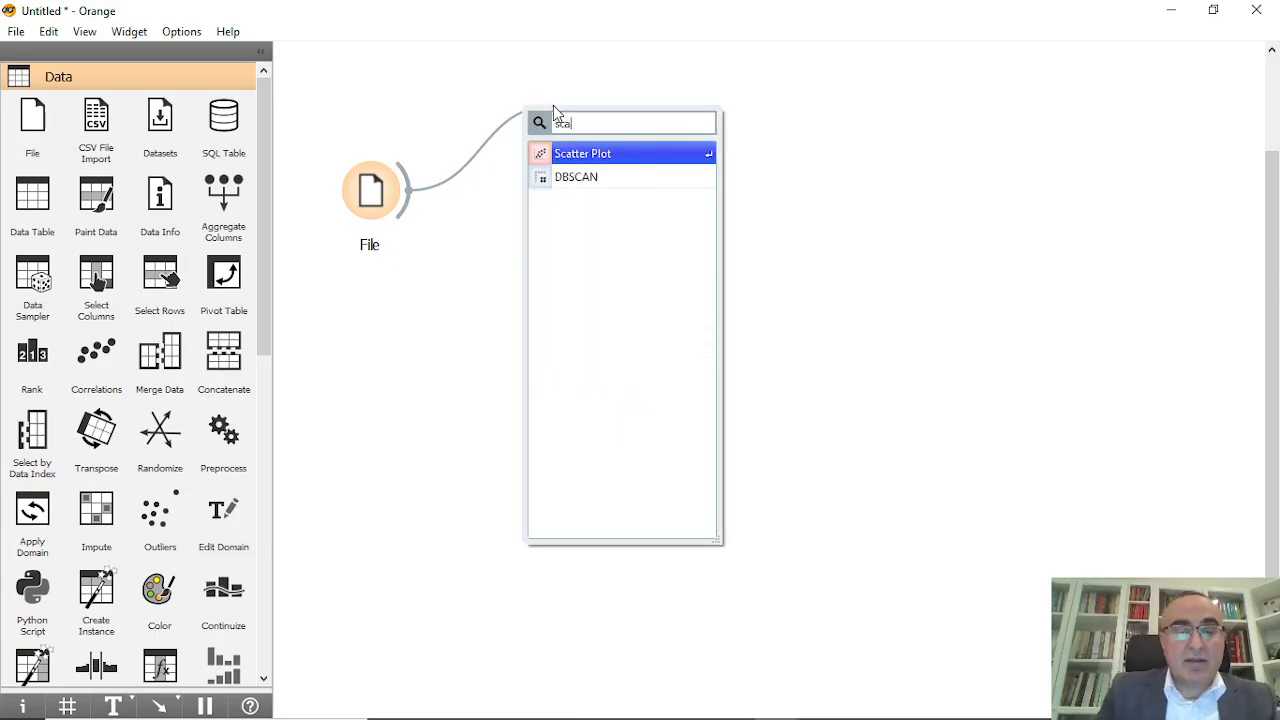
left_click(607, 156)
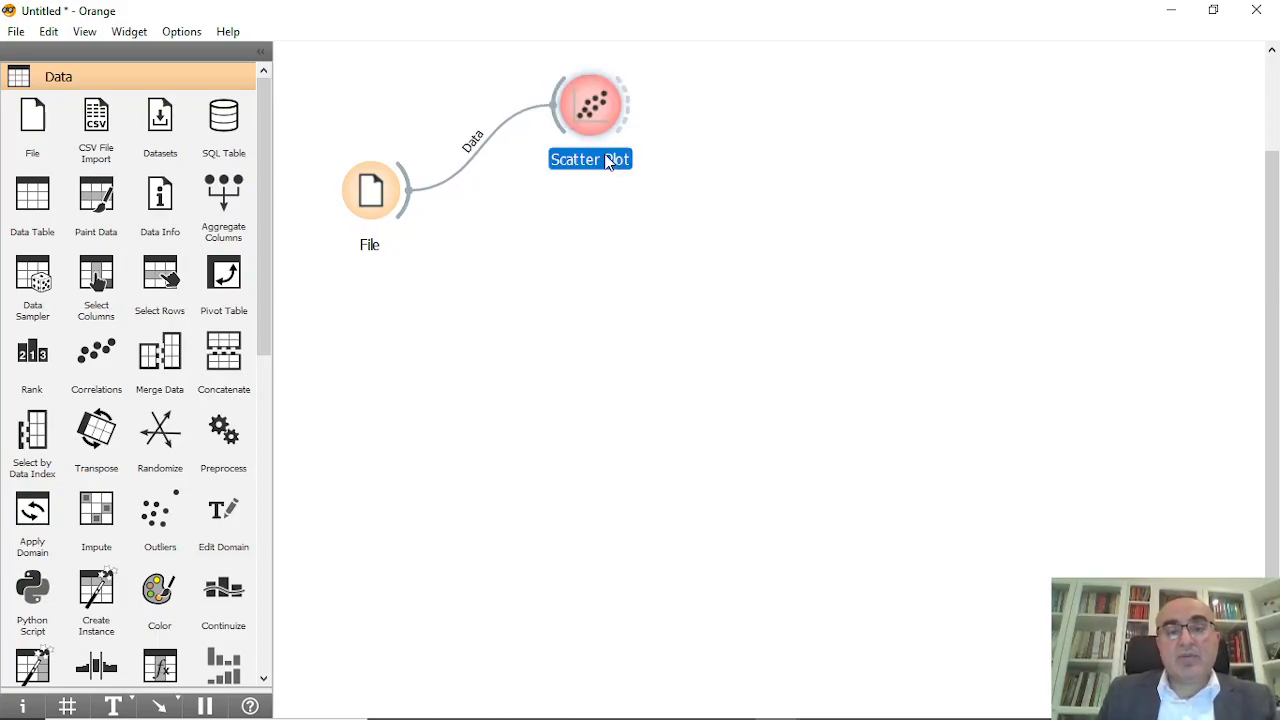
View the Scatter Plot of the iris data and turn on its color regions
double_click(591, 108)
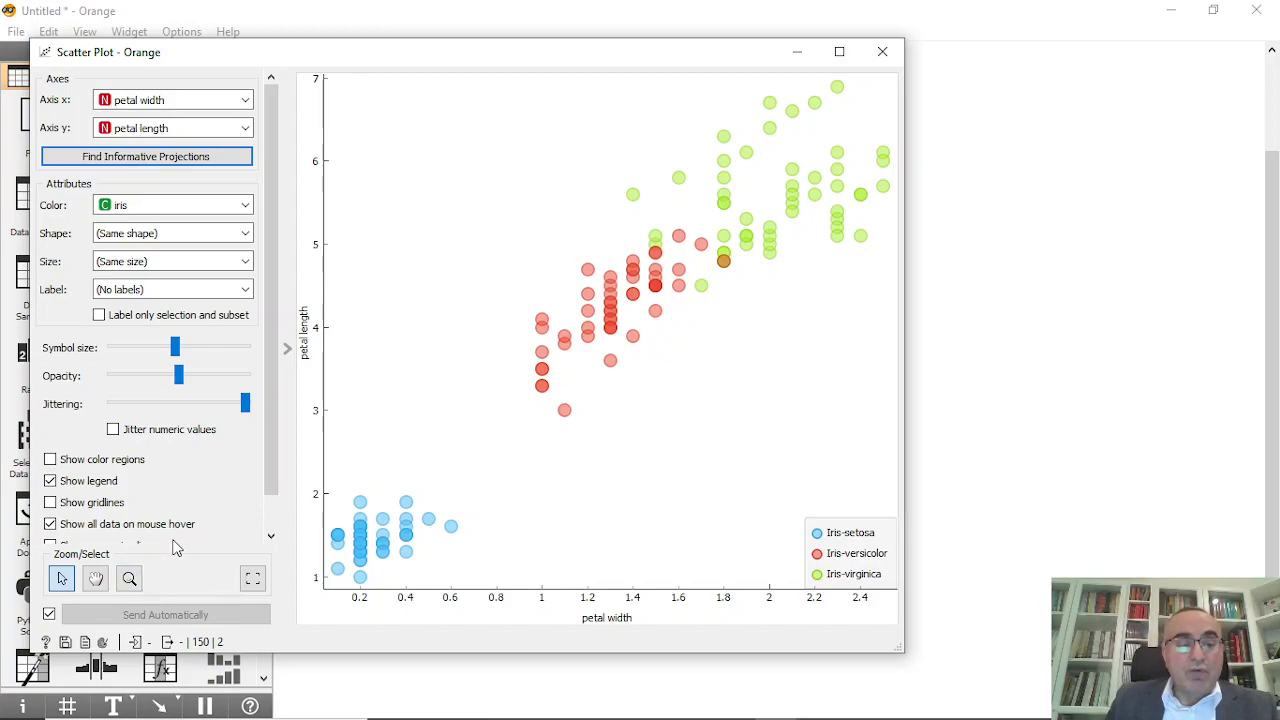
left_click(50, 460)
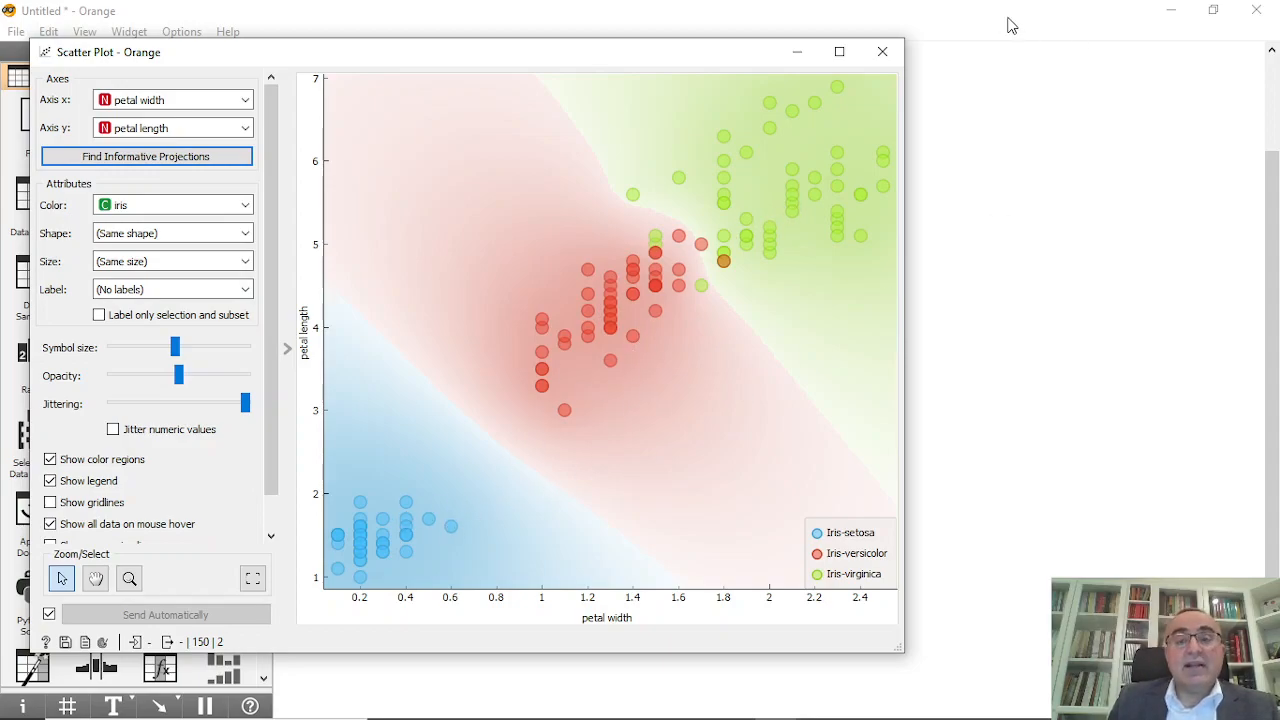
left_click(882, 51)
Add a Color widget below the Scatter Plot, connected to the File widget's output
left_click_drag(410, 210, 565, 240)
type("col")
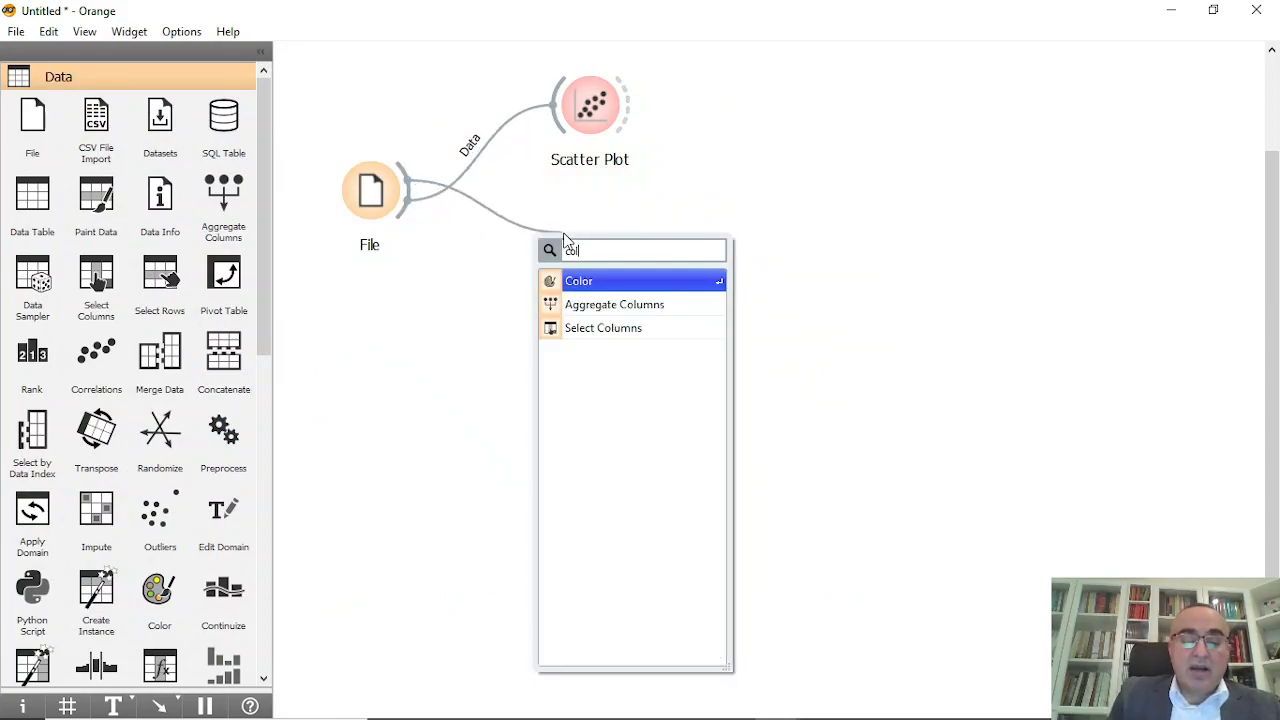
type("r")
key("BackSpace")
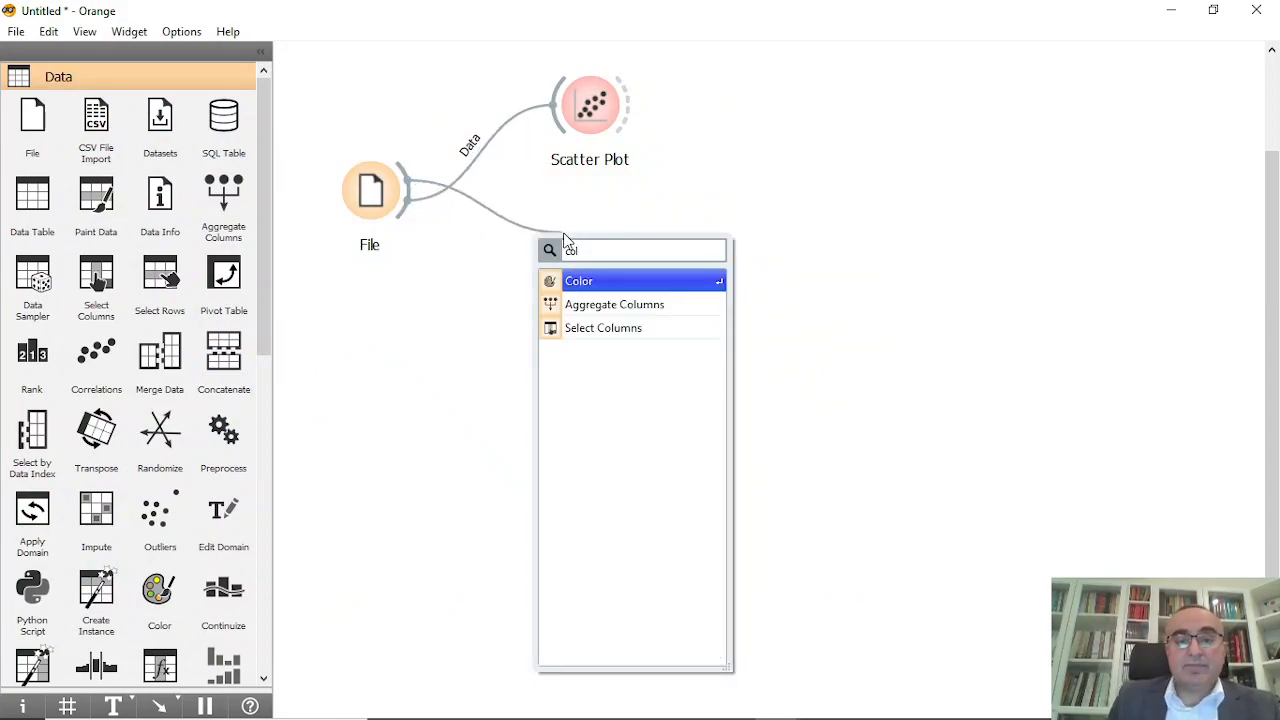
left_click(586, 287)
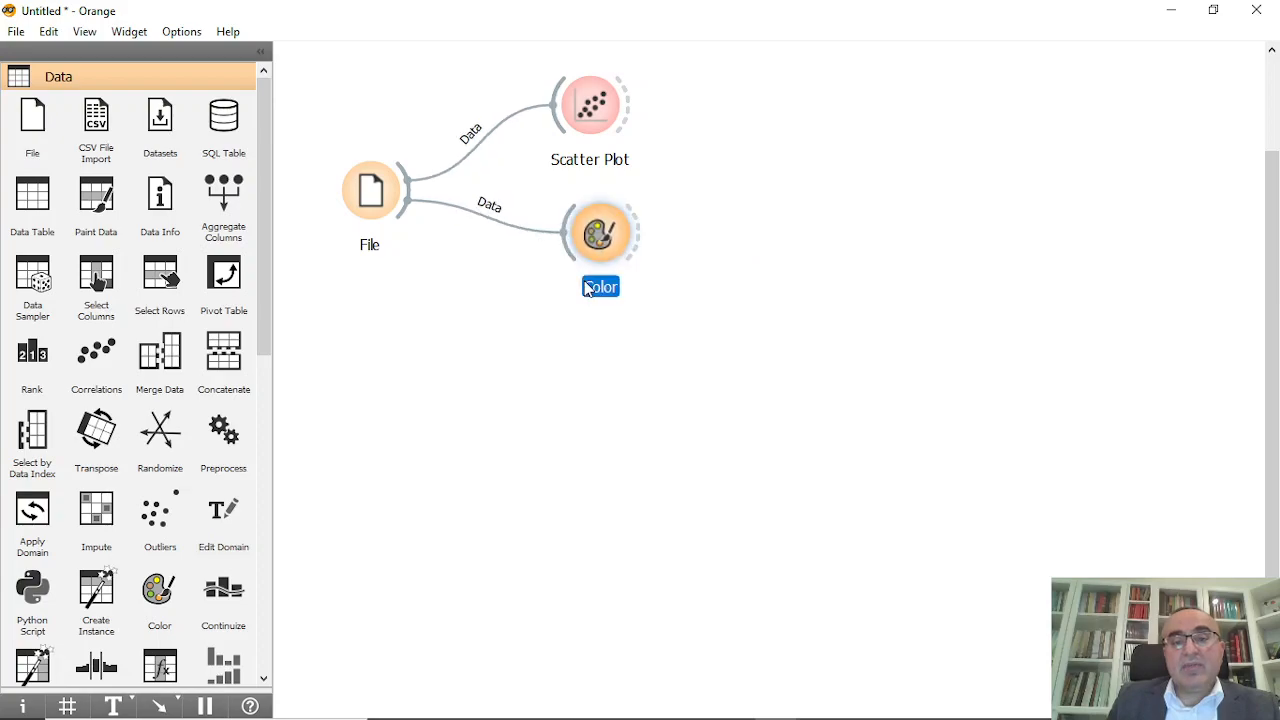
In the Color widget, set the Iris-setosa color to pink (#ff55ff)
double_click(598, 256)
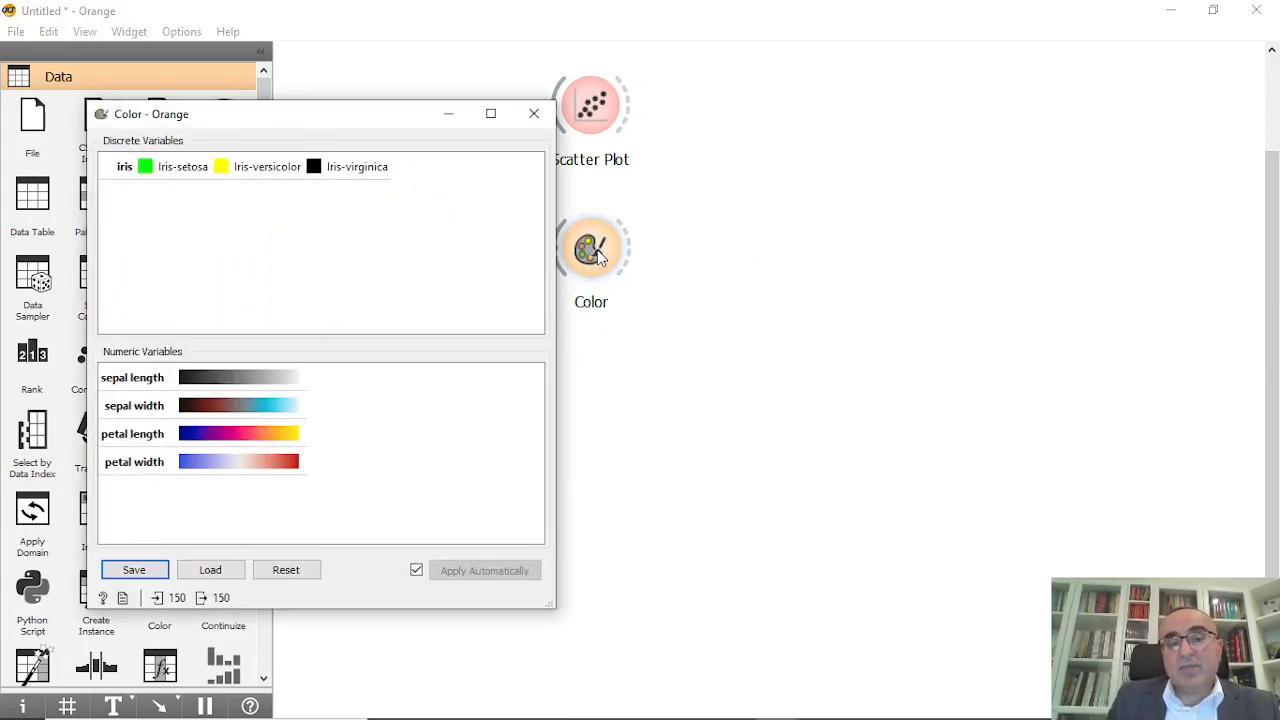
left_click(146, 168)
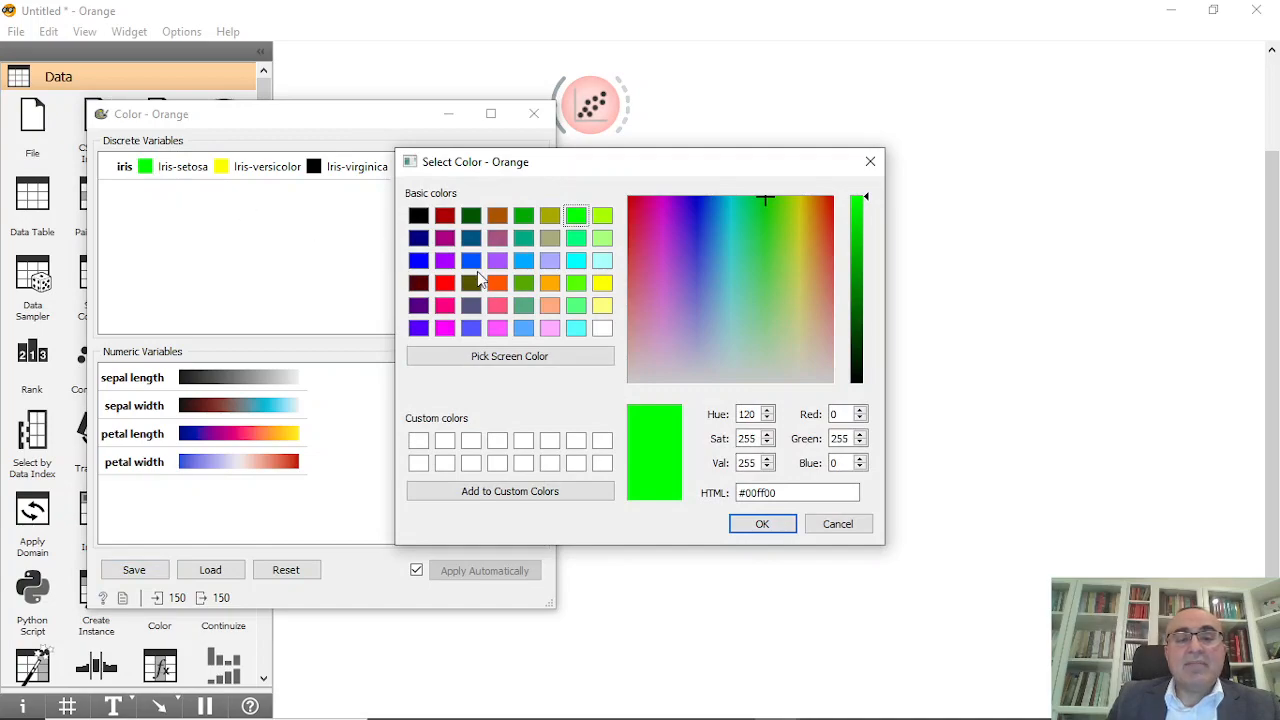
left_click(505, 327)
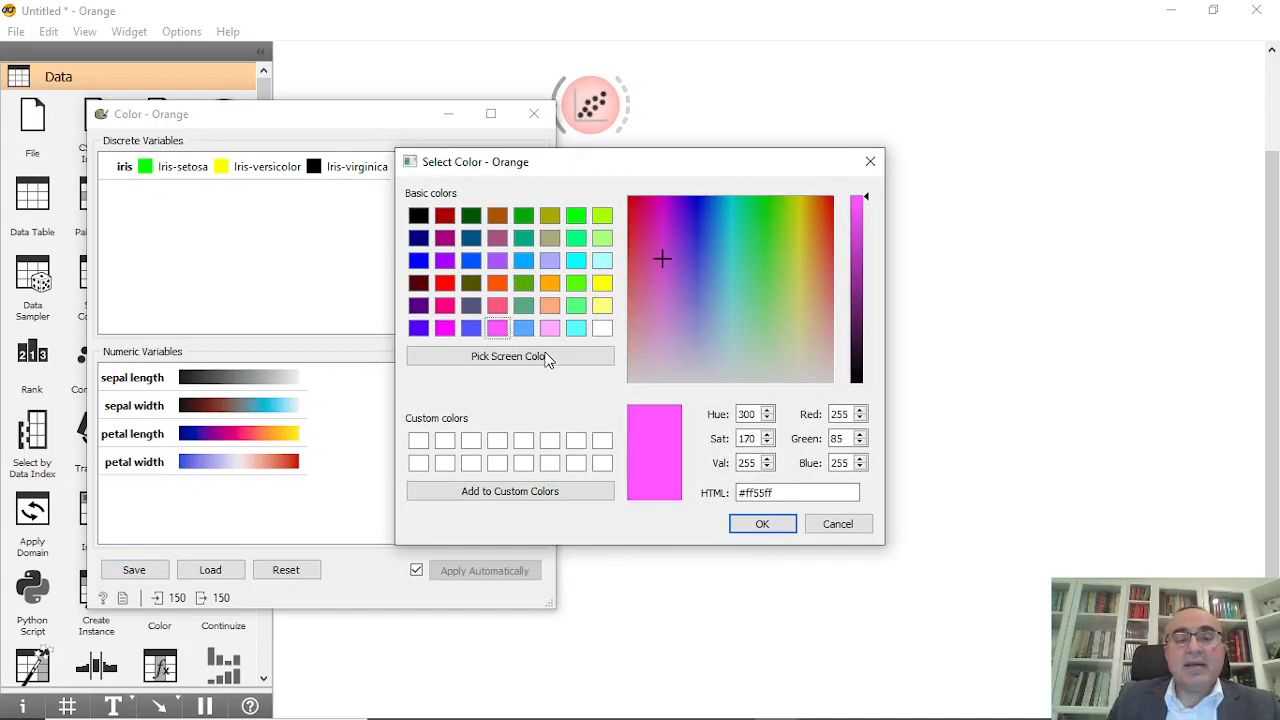
left_click(752, 524)
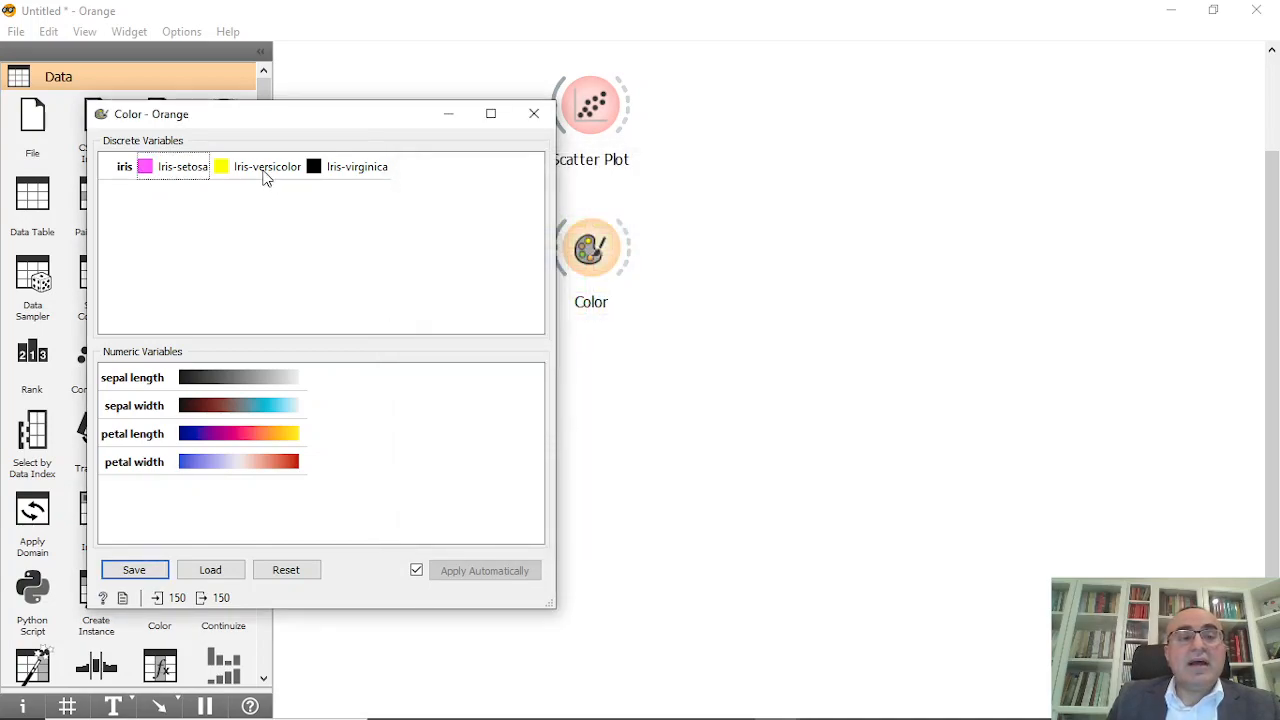
Change the Iris-versicolor color to brown (#aa5500)
double_click(265, 172)
left_click(221, 167)
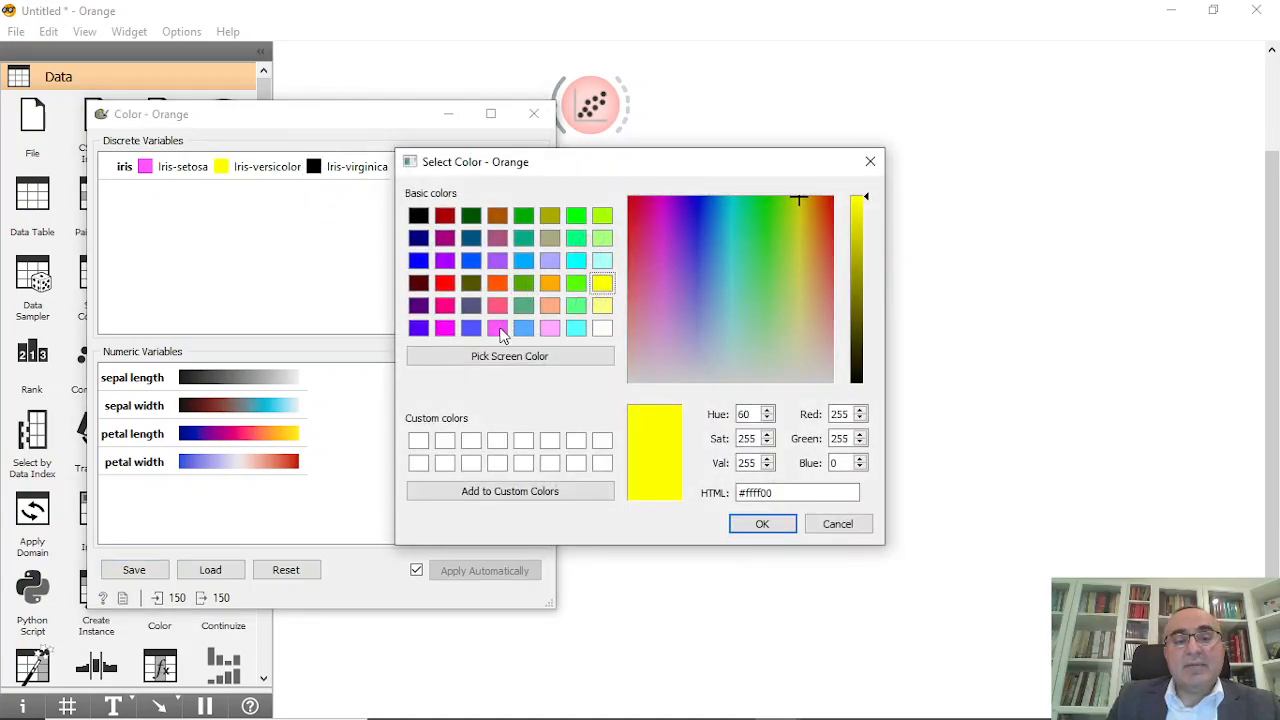
left_click(477, 285)
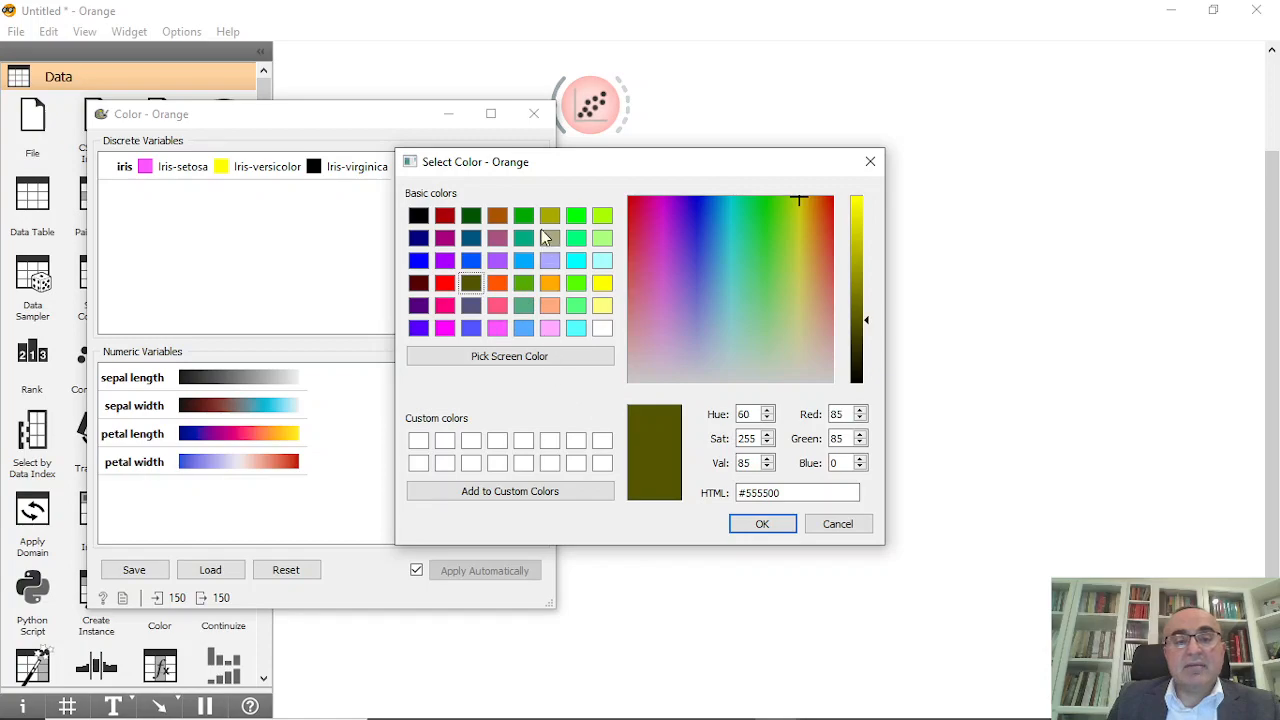
left_click(497, 216)
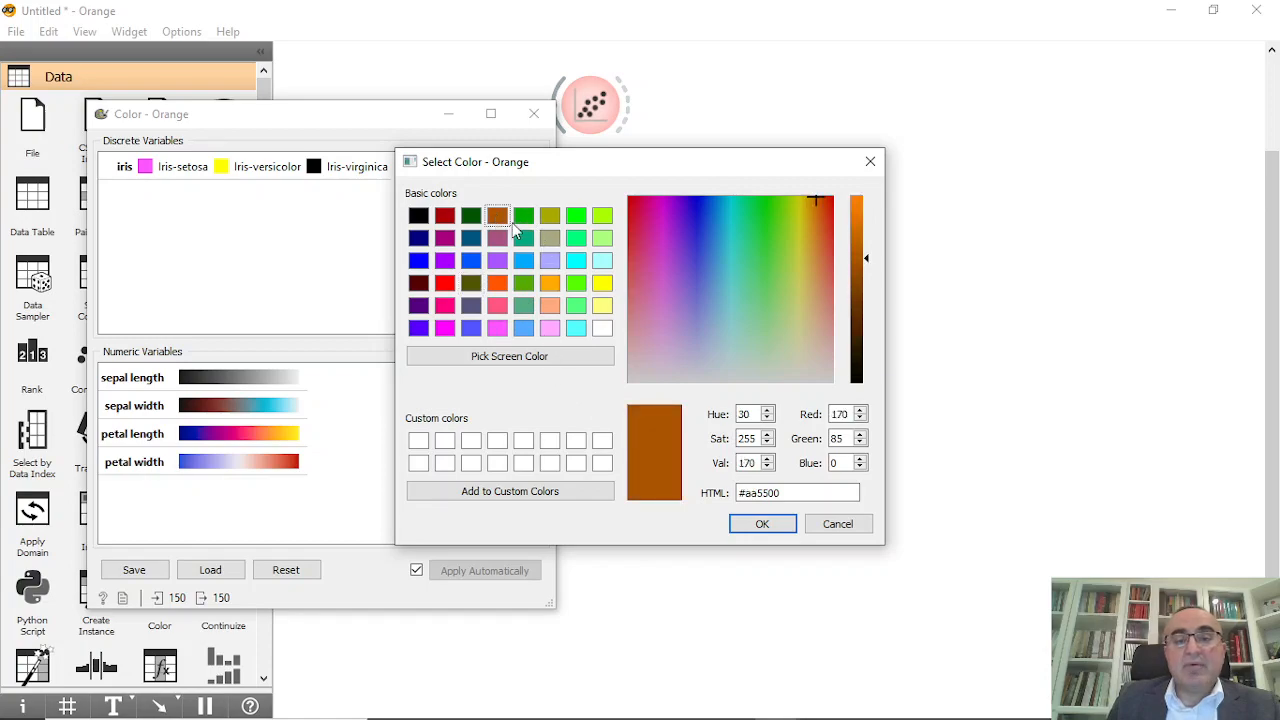
left_click(768, 524)
Change the Iris-virginica color to bright green from the basic colors
double_click(361, 170)
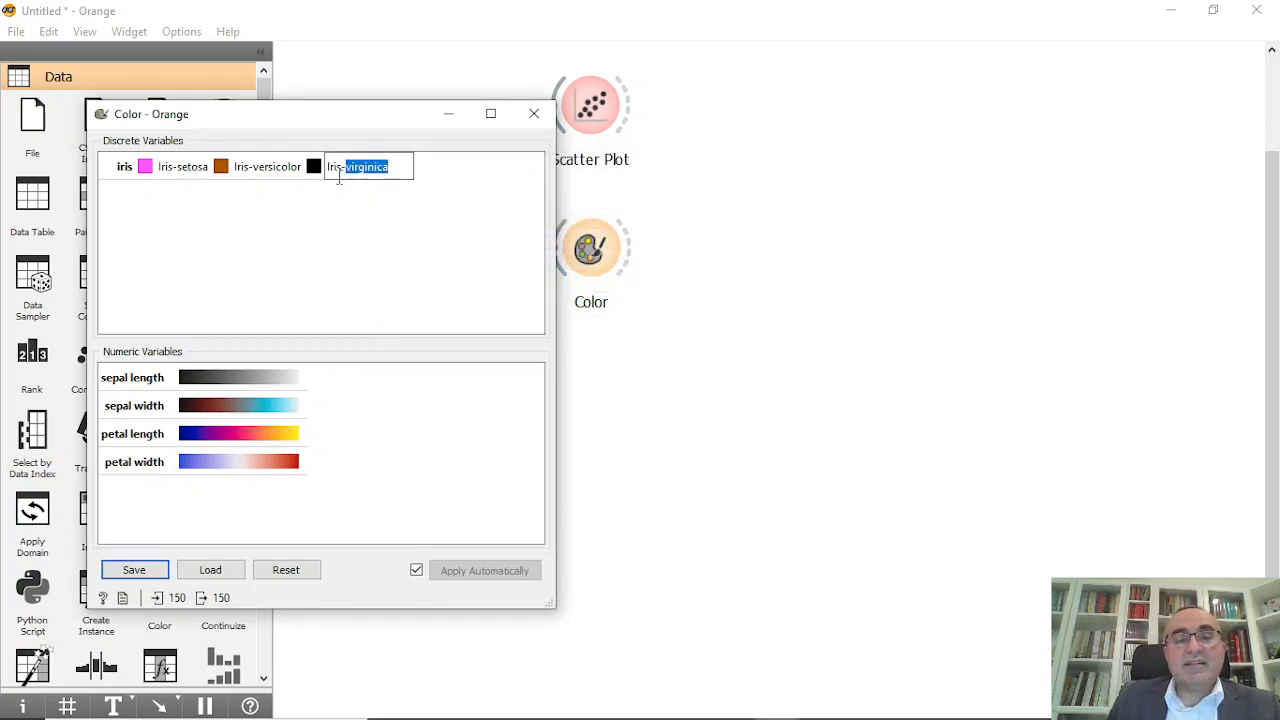
left_click(313, 167)
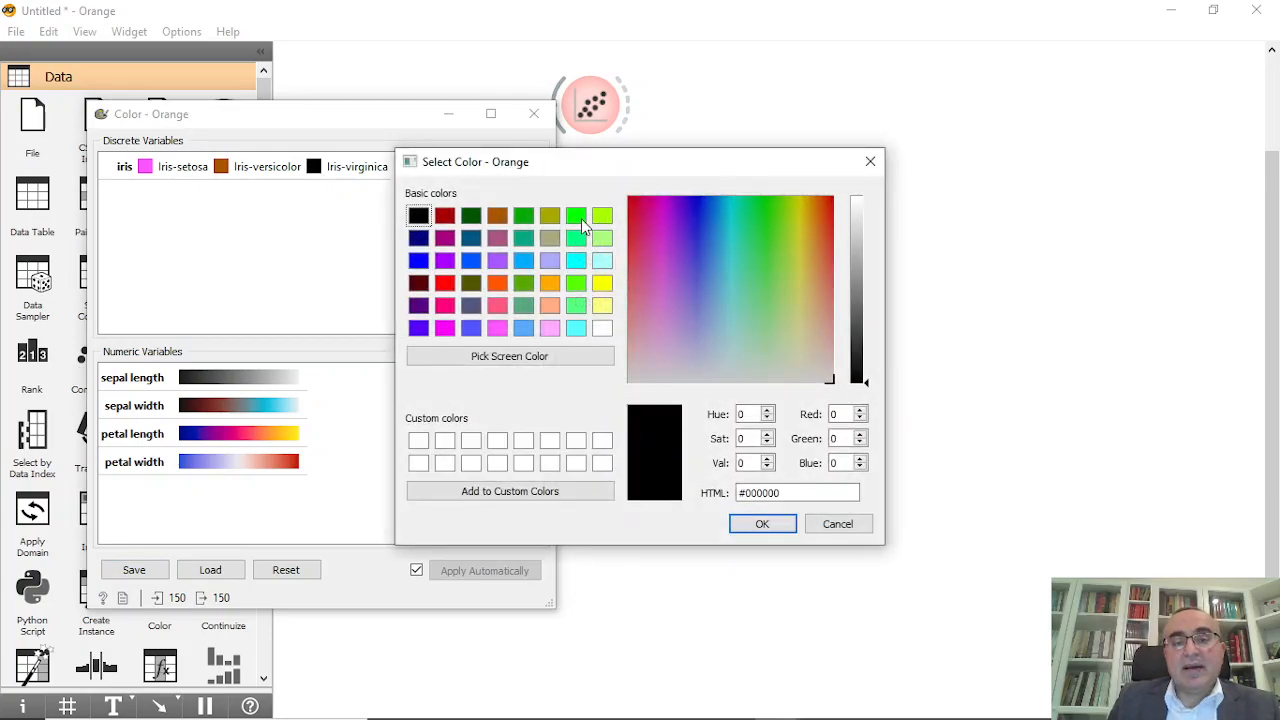
left_click(578, 217)
left_click(765, 523)
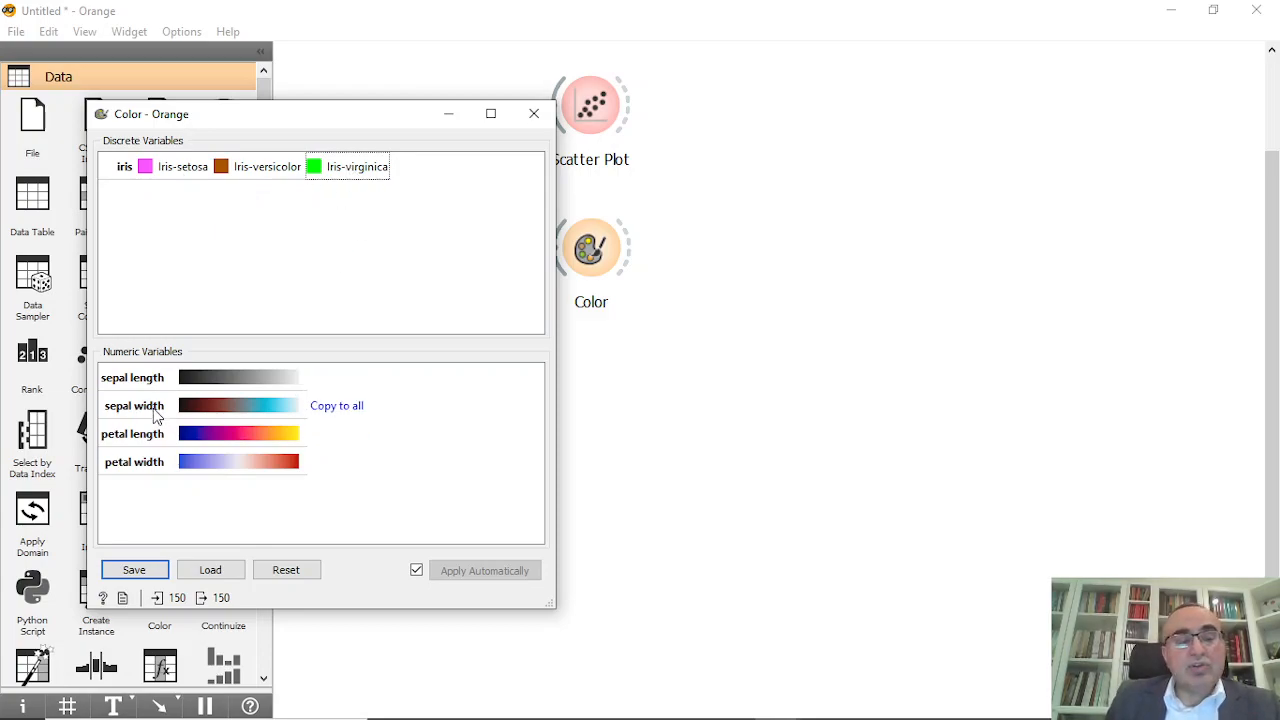
Set the sepal length palette to Blue-Magenta-Yellow and the sepal width palette to Green-Red
left_click(255, 377)
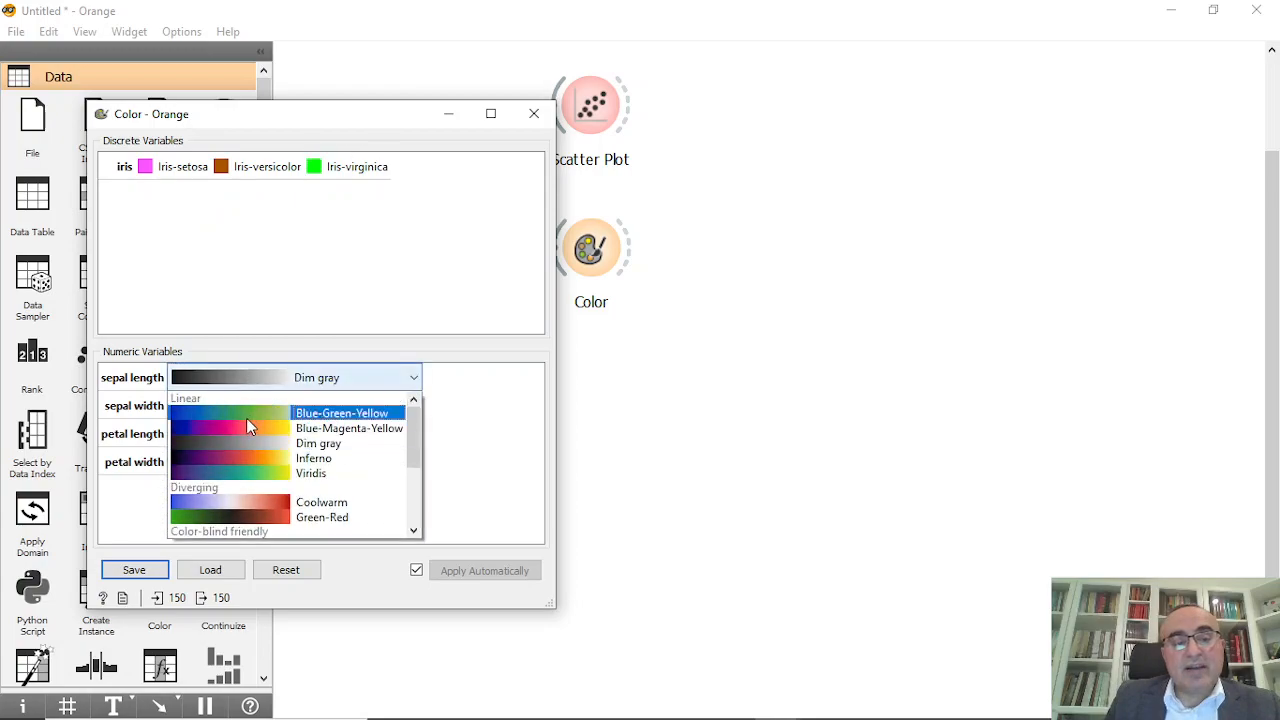
left_click(247, 431)
left_click(240, 405)
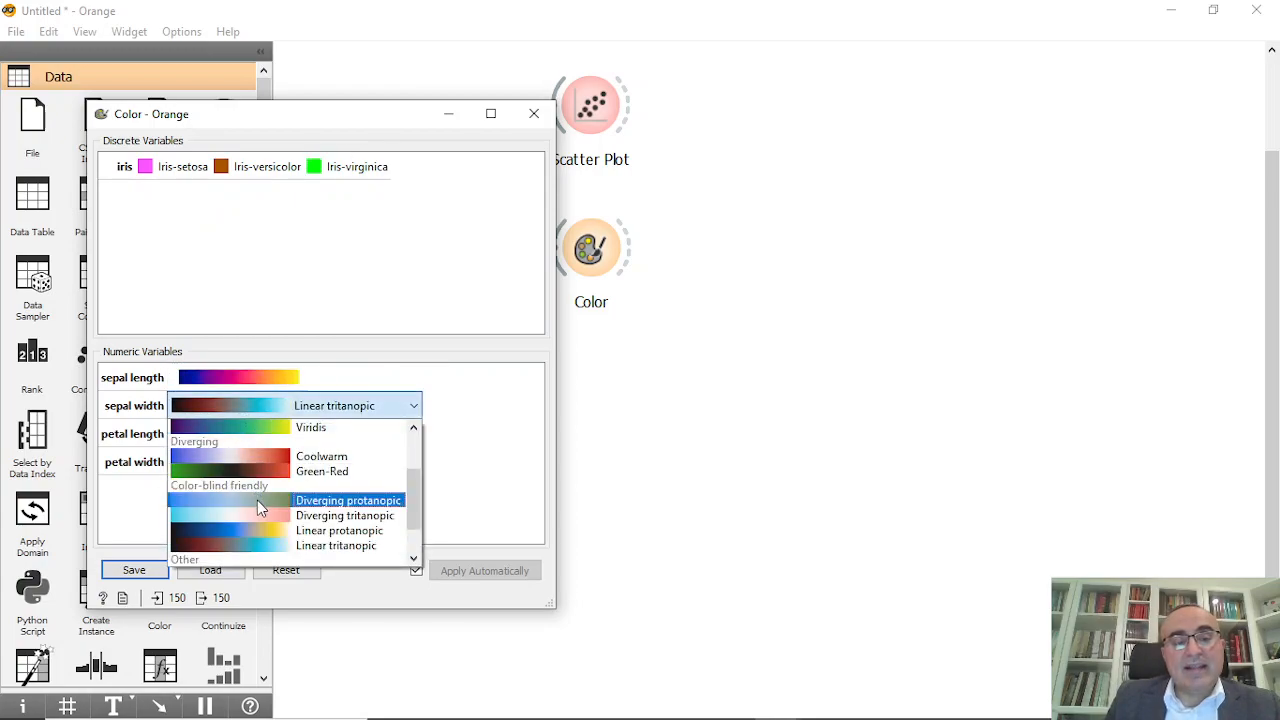
left_click(257, 472)
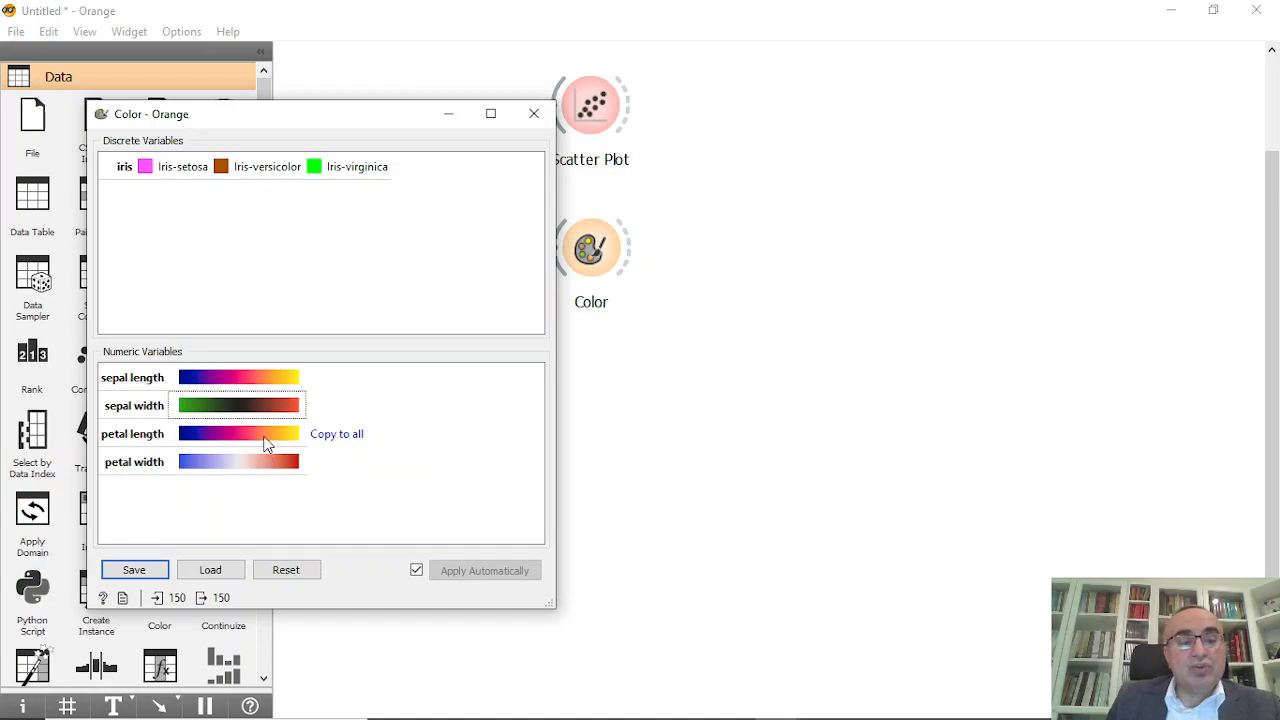
Set the petal length palette to Inferno, then close the Color widget after reviewing its settings
left_click(265, 443)
left_click(258, 518)
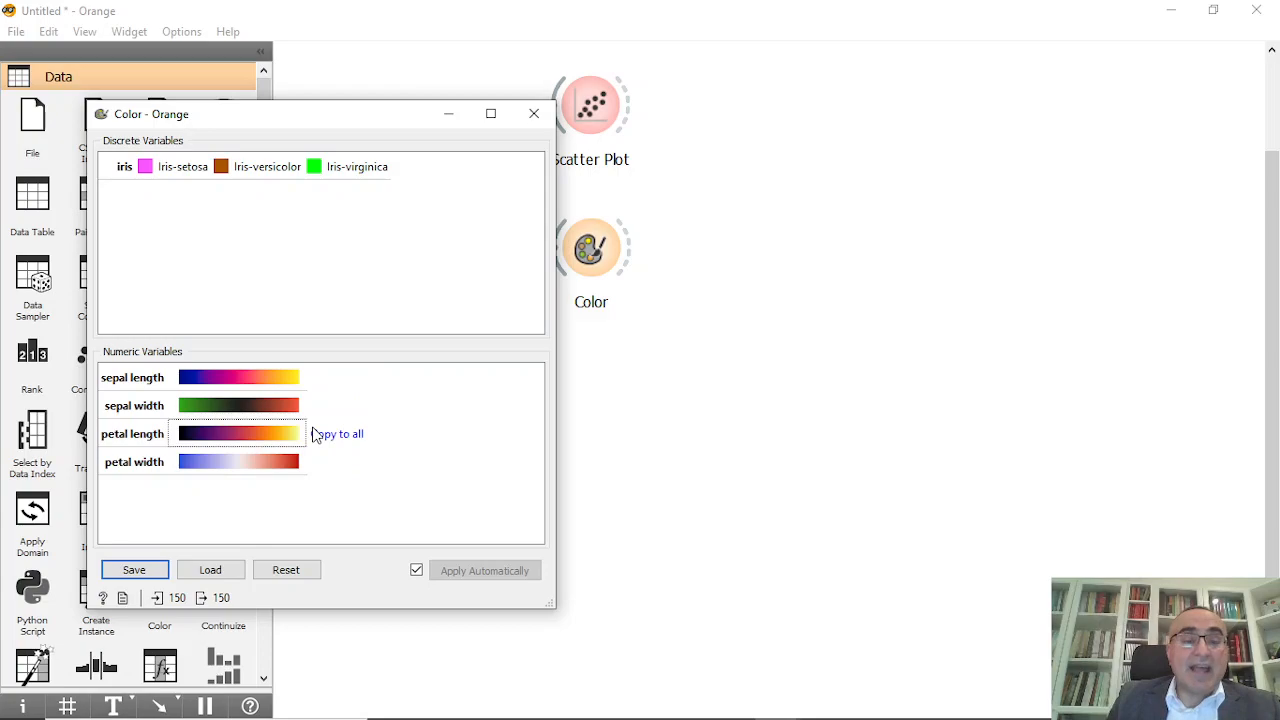
left_click(533, 115)
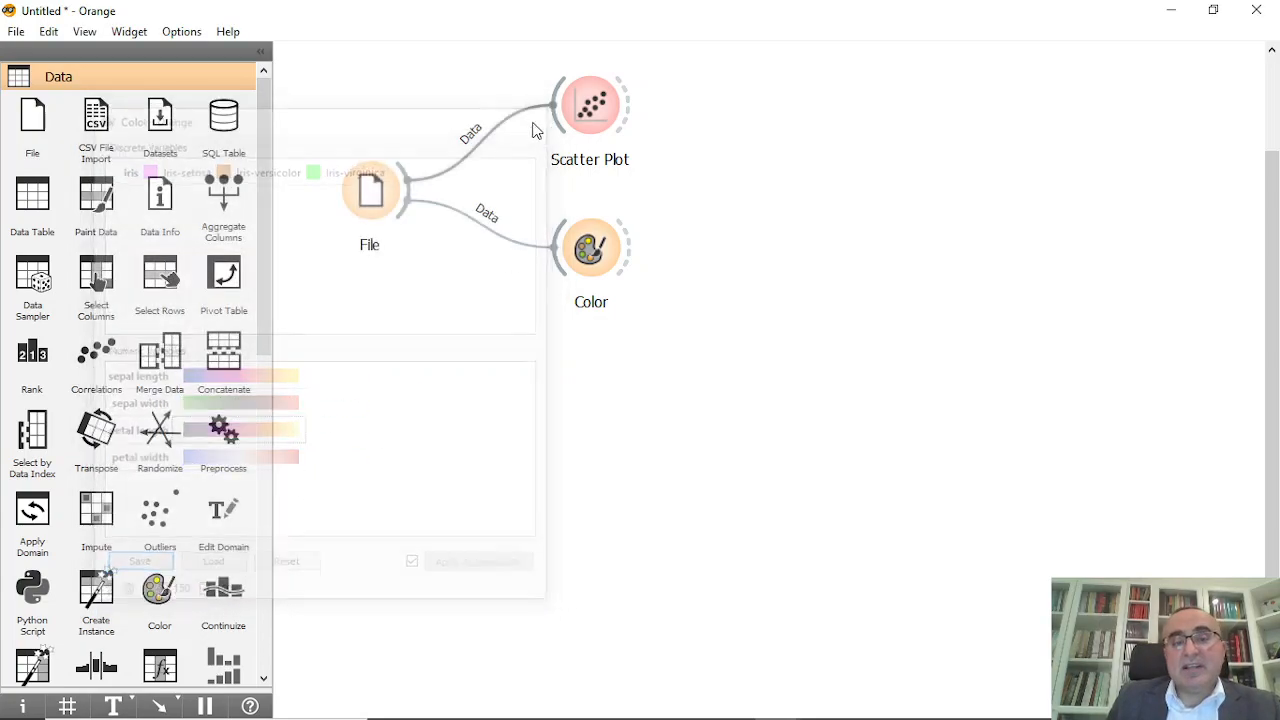
double_click(598, 258)
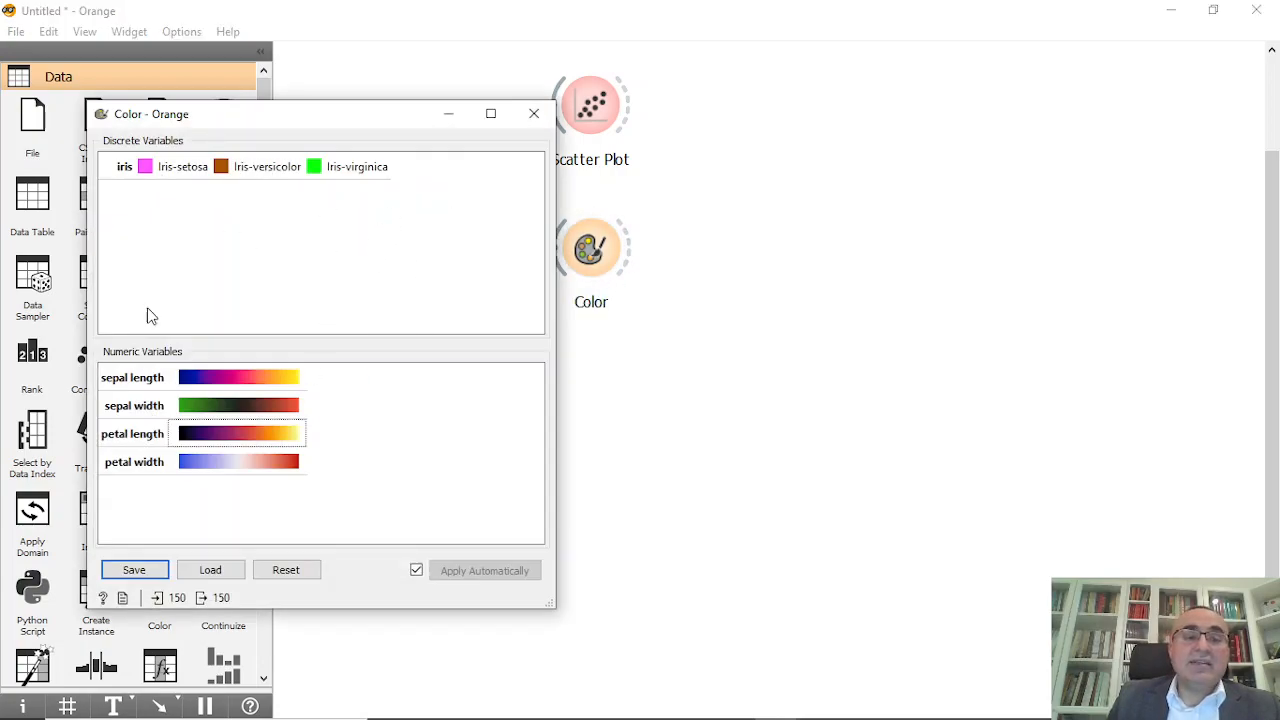
left_click(533, 113)
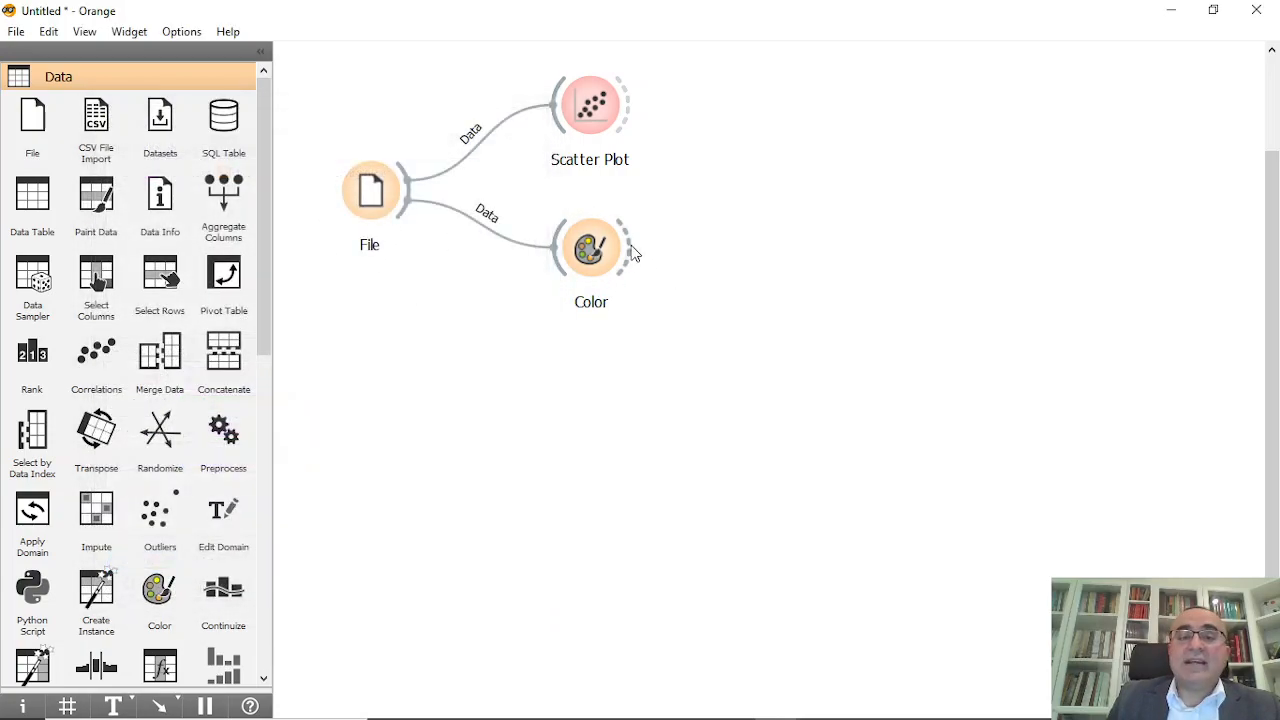
Add a second Scatter Plot widget connected to the Color widget's output
left_click_drag(783, 248, 782, 242)
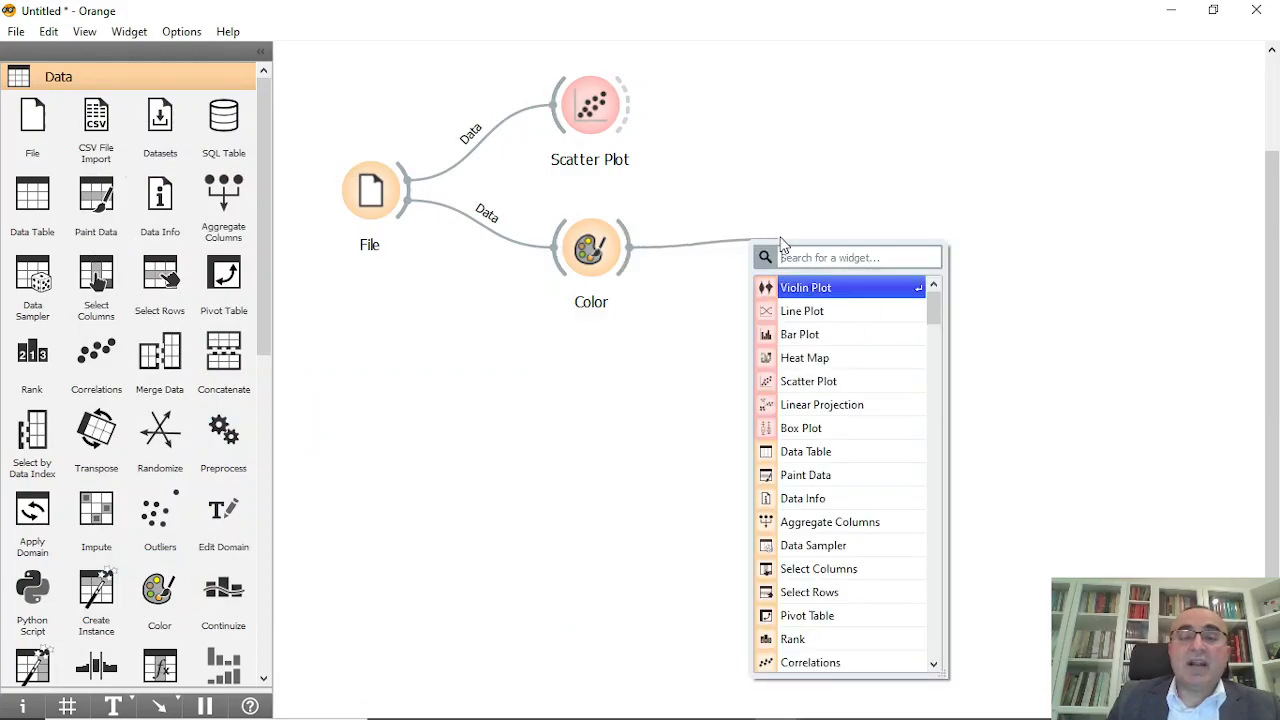
type("sca")
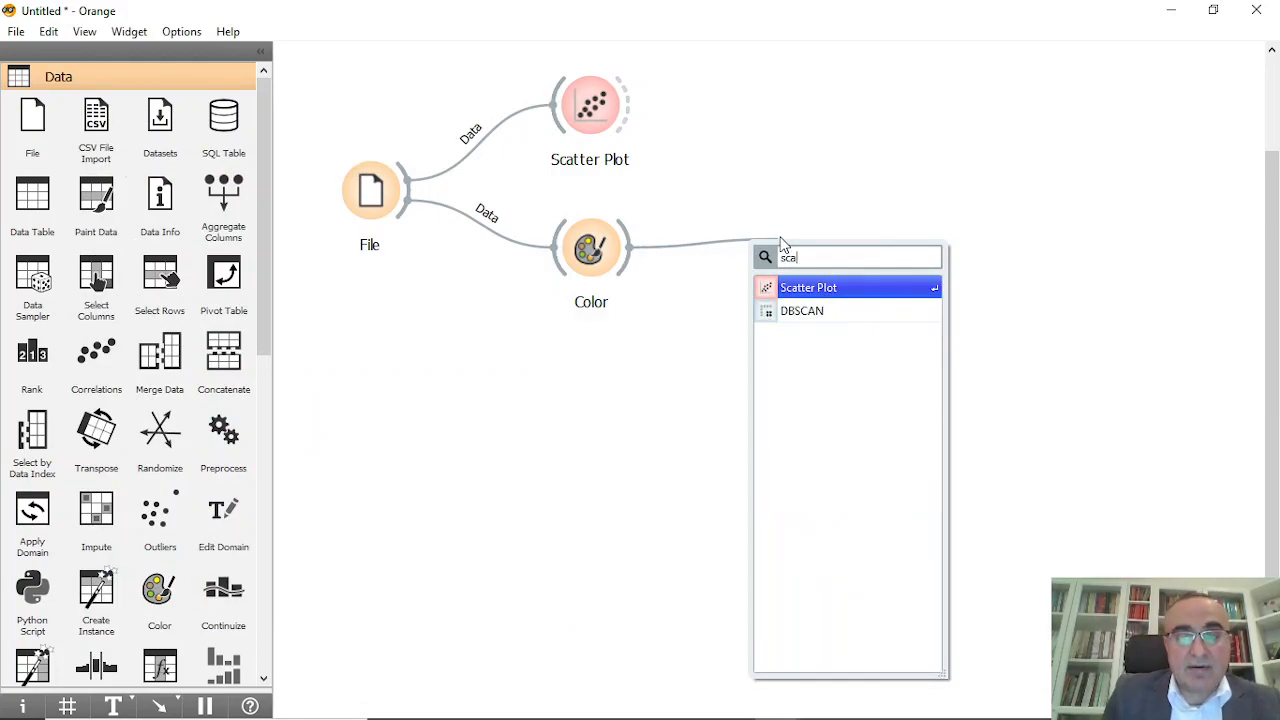
left_click(840, 289)
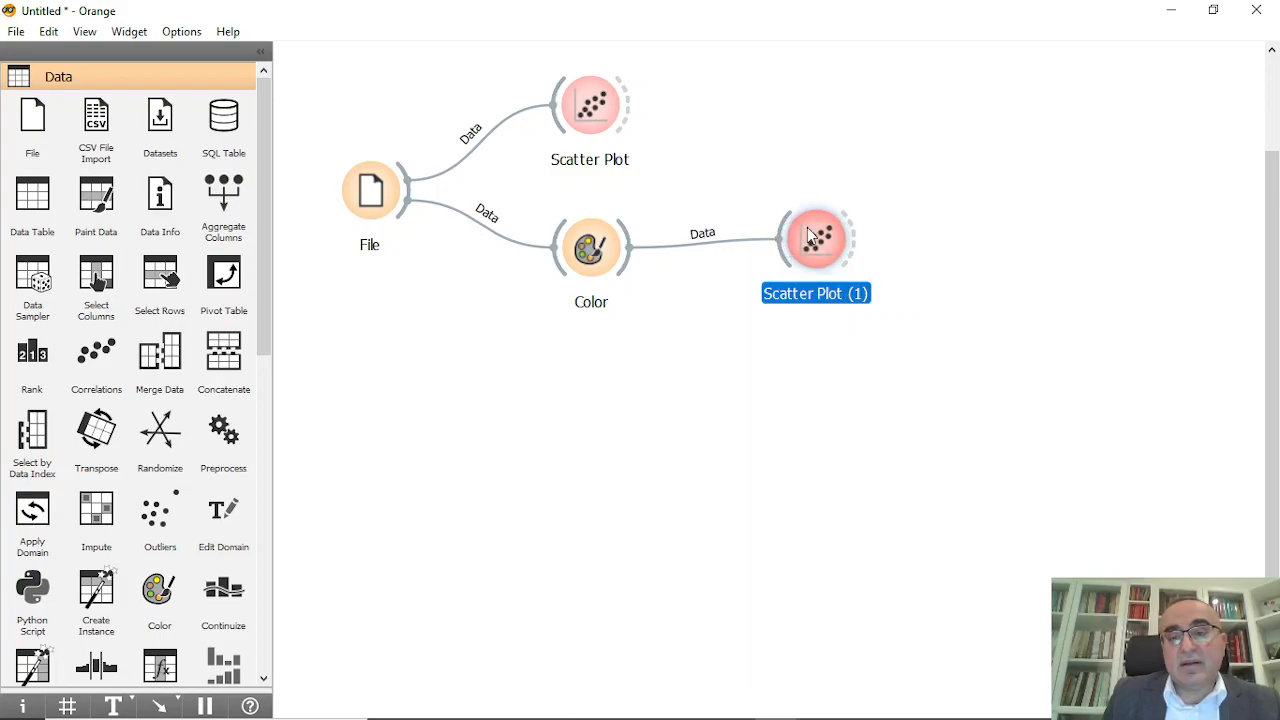
View the recolored data in the second Scatter Plot, toggling the color regions on and off
double_click(810, 230)
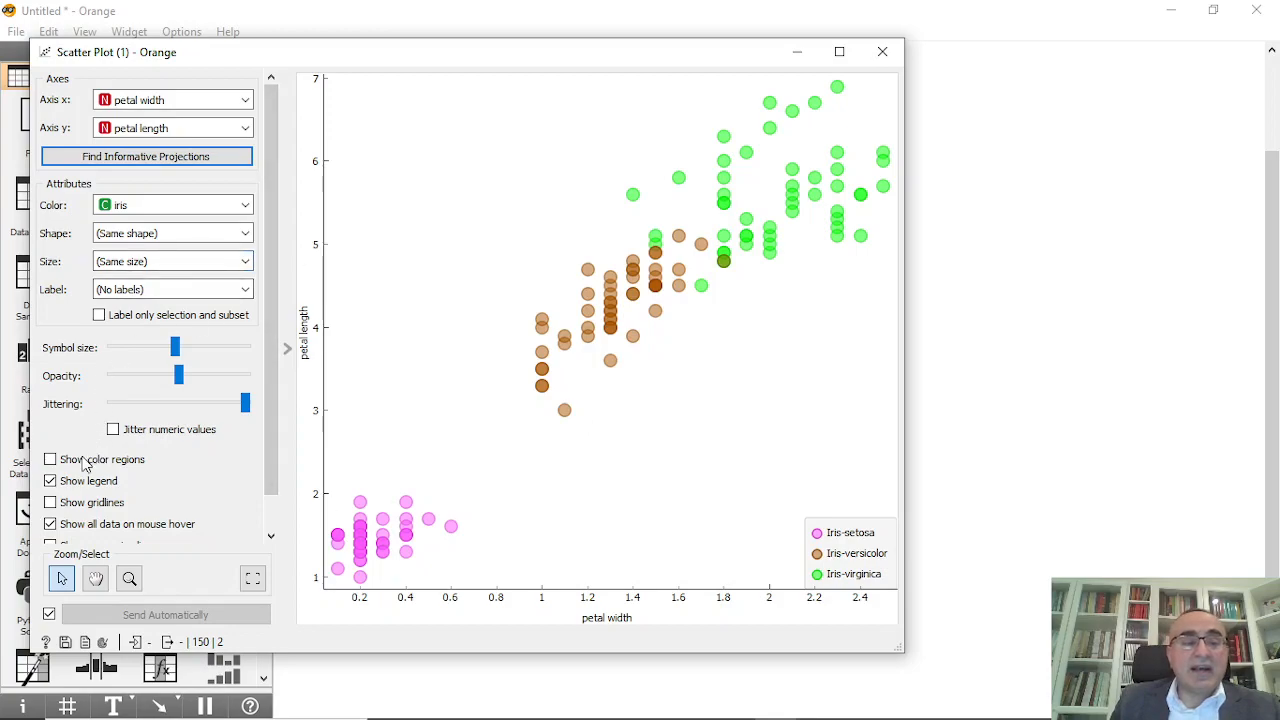
left_click(51, 460)
left_click(51, 460)
left_click(51, 460)
left_click(51, 460)
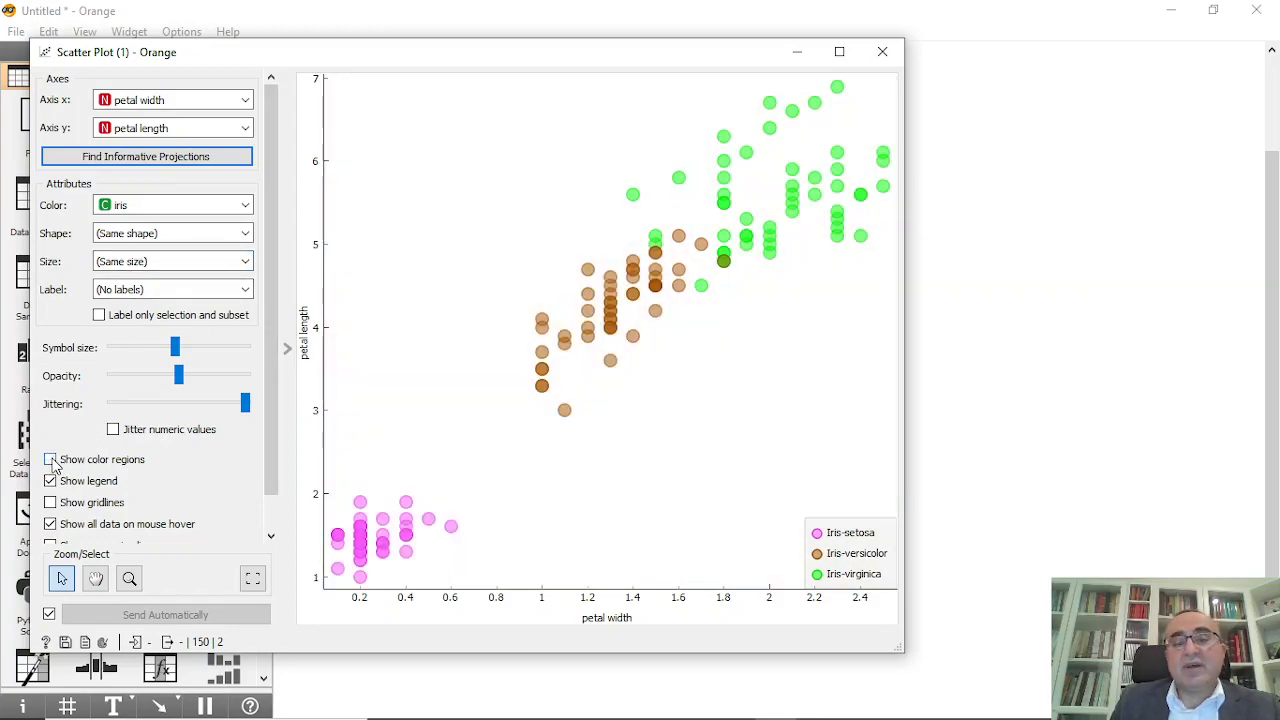
left_click(882, 51)
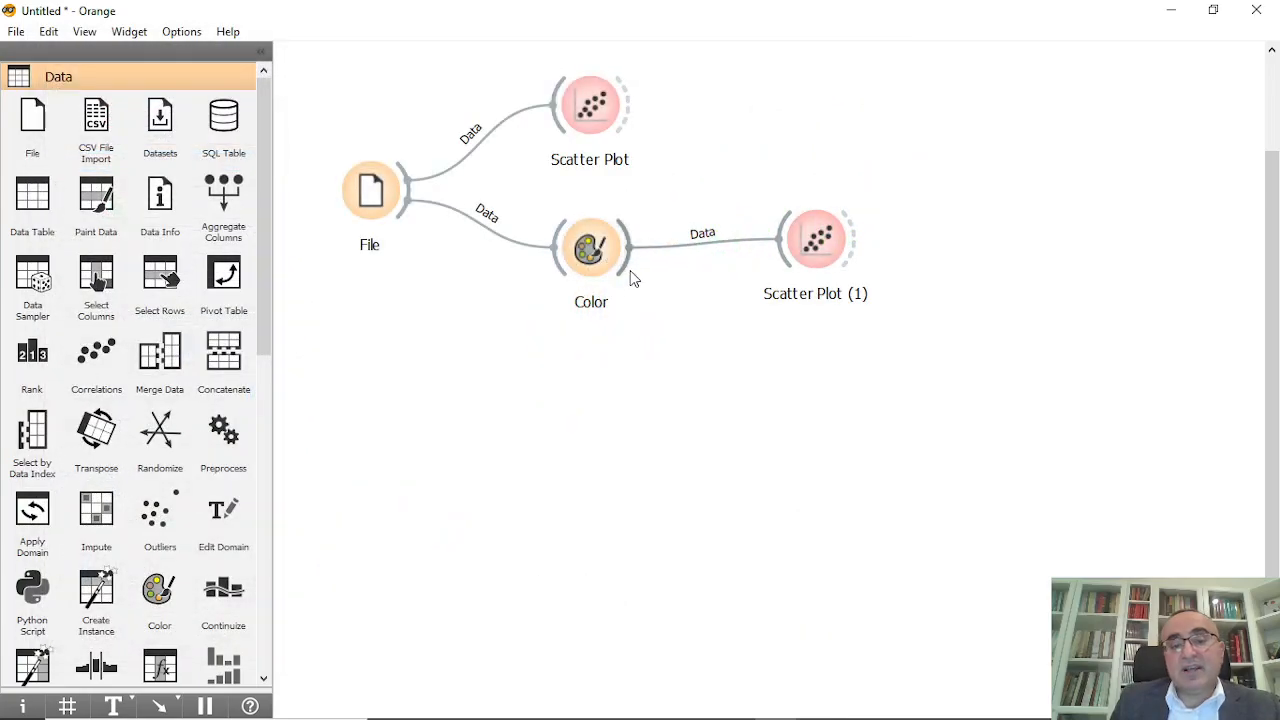
Add a Line Plot widget connected to the Color widget's output and view its recolored lines
left_click_drag(624, 276, 805, 378)
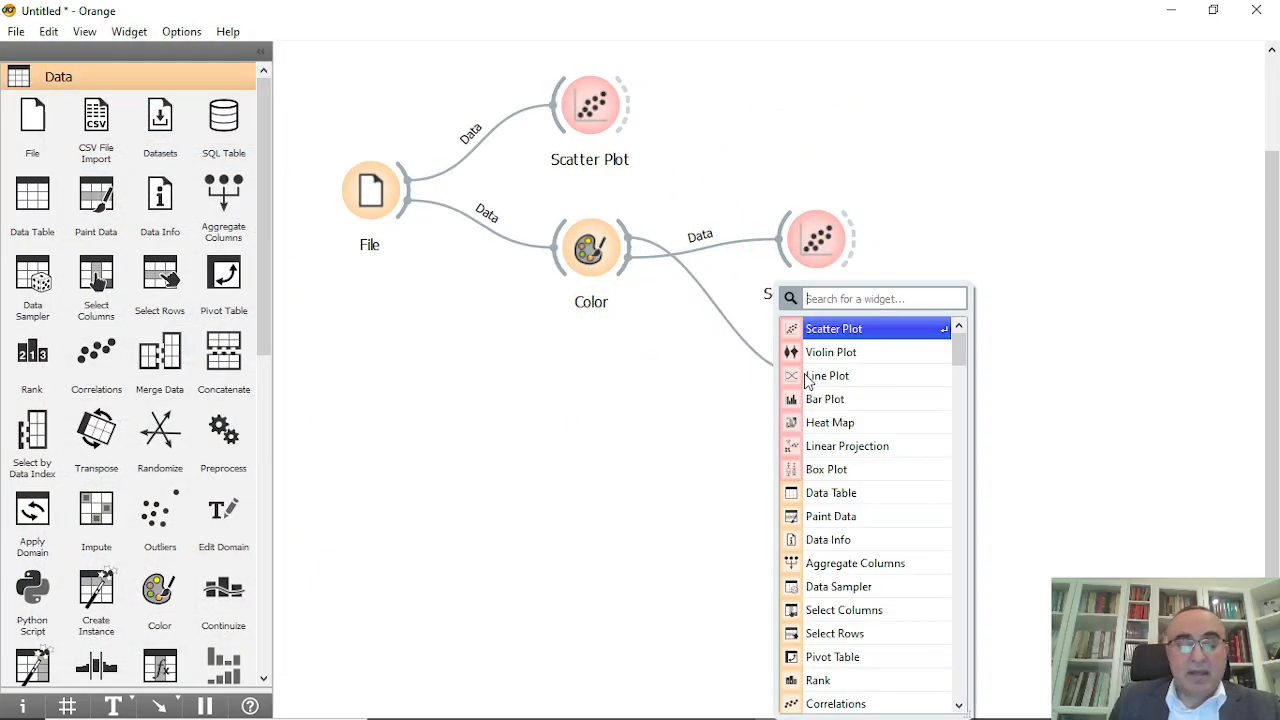
type("lin")
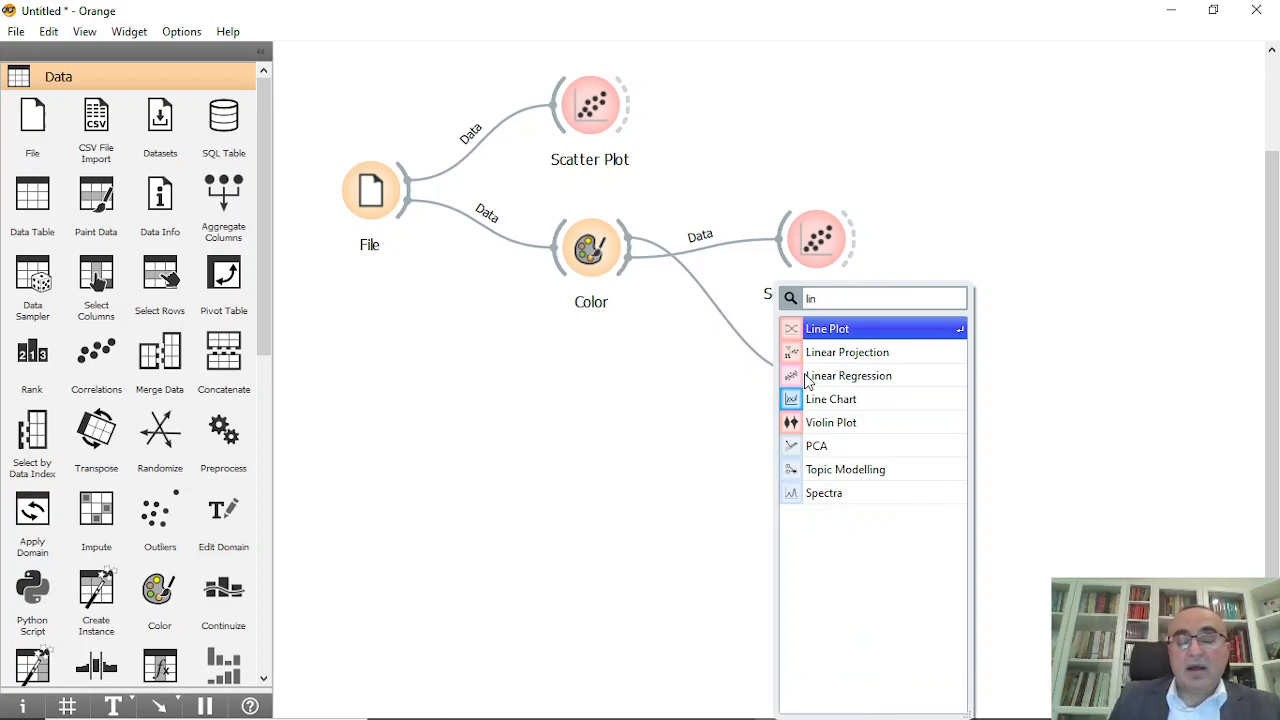
left_click(954, 330)
double_click(838, 377)
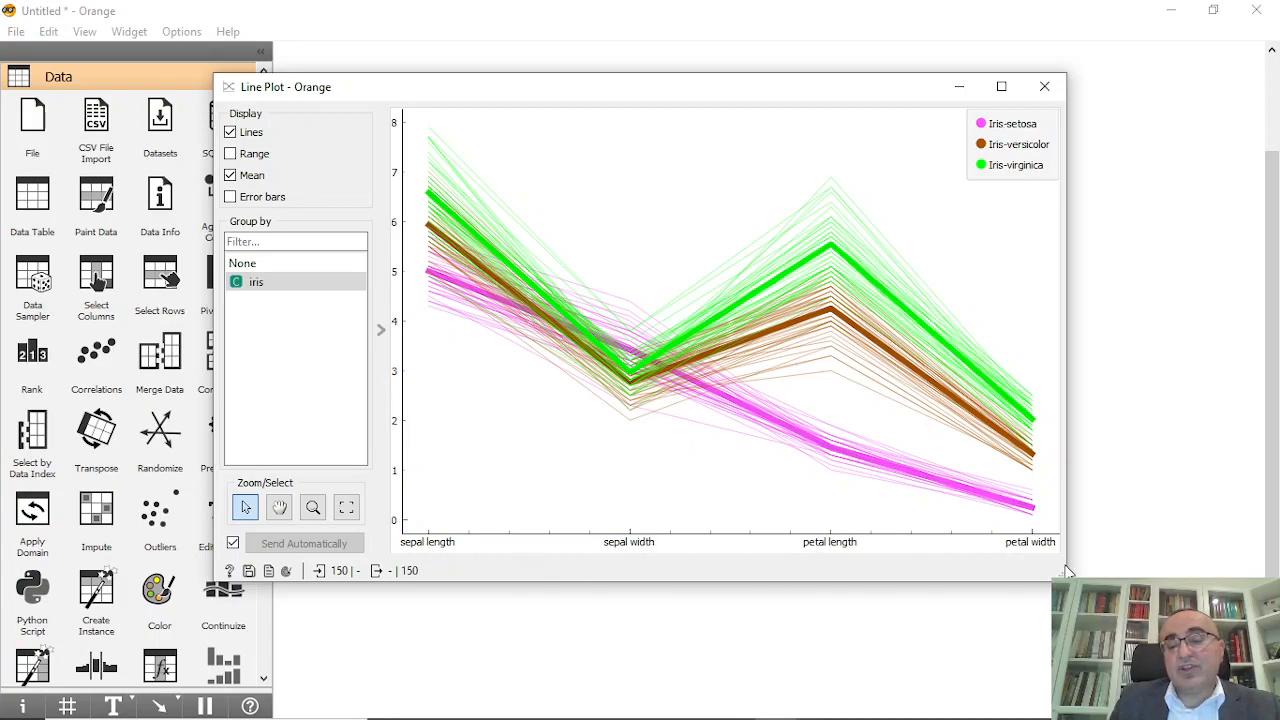
left_click(1044, 86)
Add a Bar Plot widget connected to the Color widget's output and view its recolored bars
left_click_drag(622, 280, 826, 518)
type("bar")
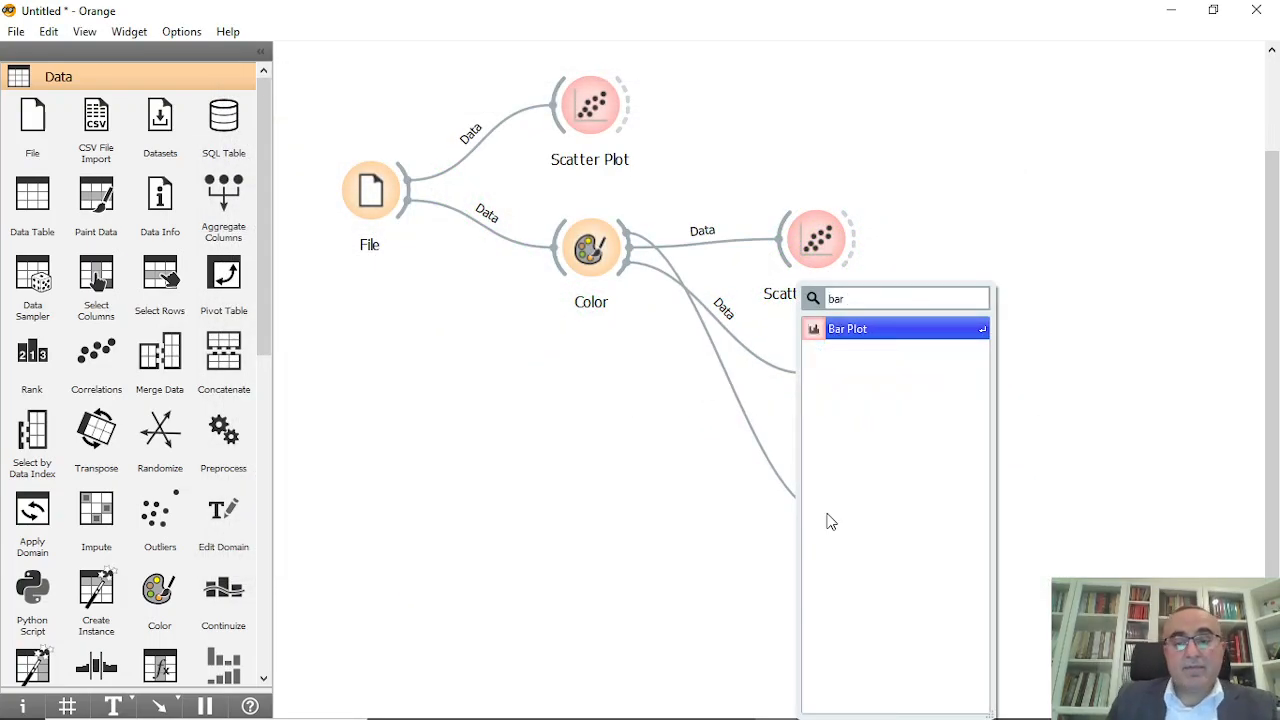
key("Return")
double_click(851, 504)
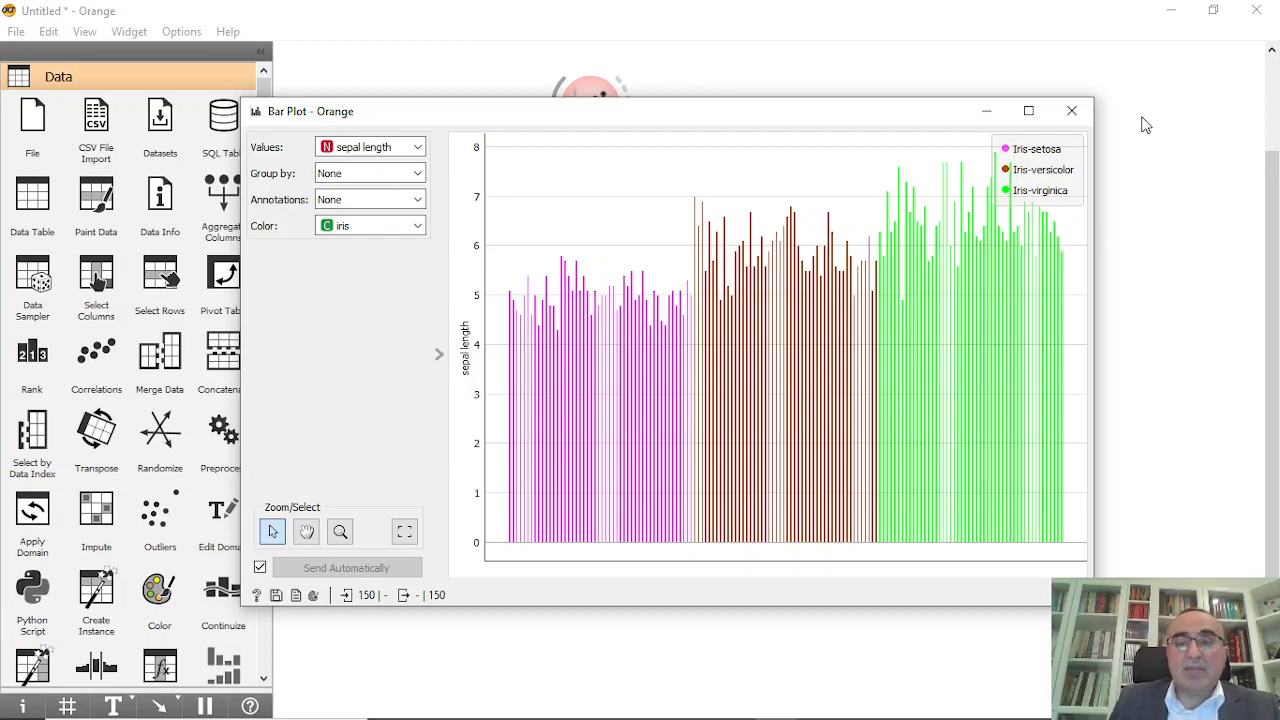
left_click(1075, 110)
Line up the Bar Plot and Line Plot widgets beneath the second Scatter Plot on the canvas
left_click(856, 515)
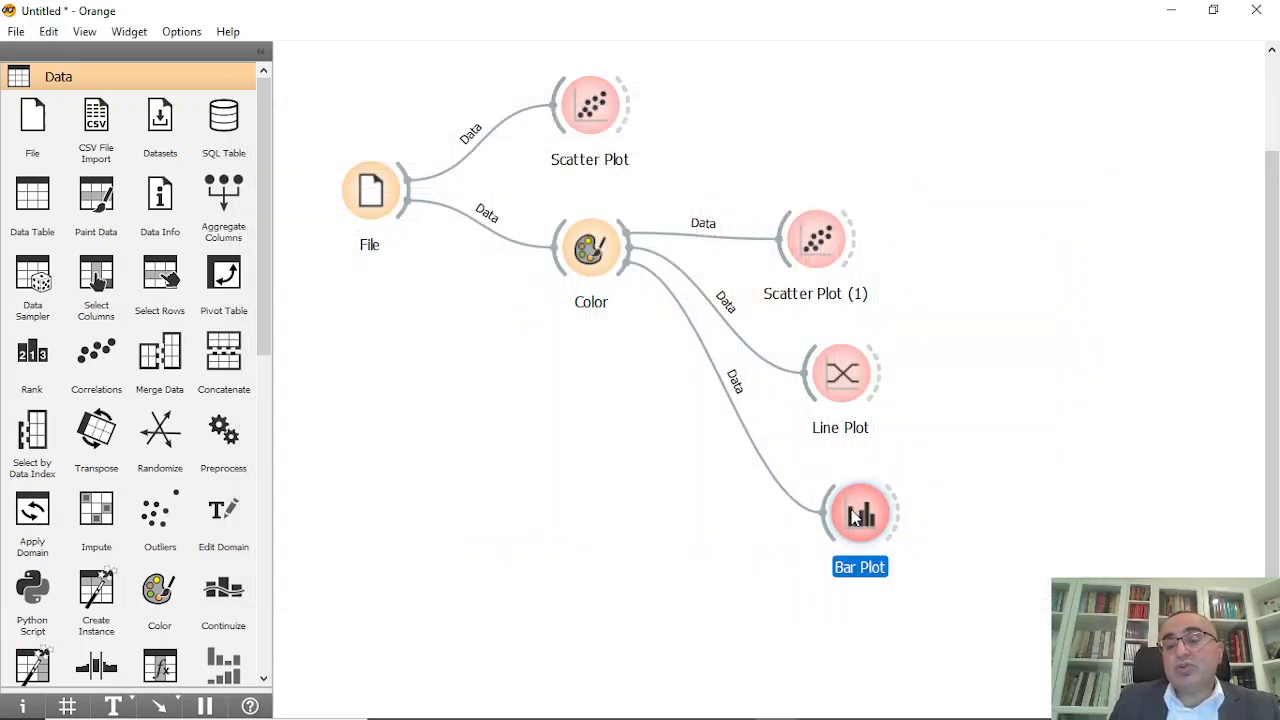
left_click_drag(855, 515, 820, 499)
left_click_drag(842, 375, 824, 374)
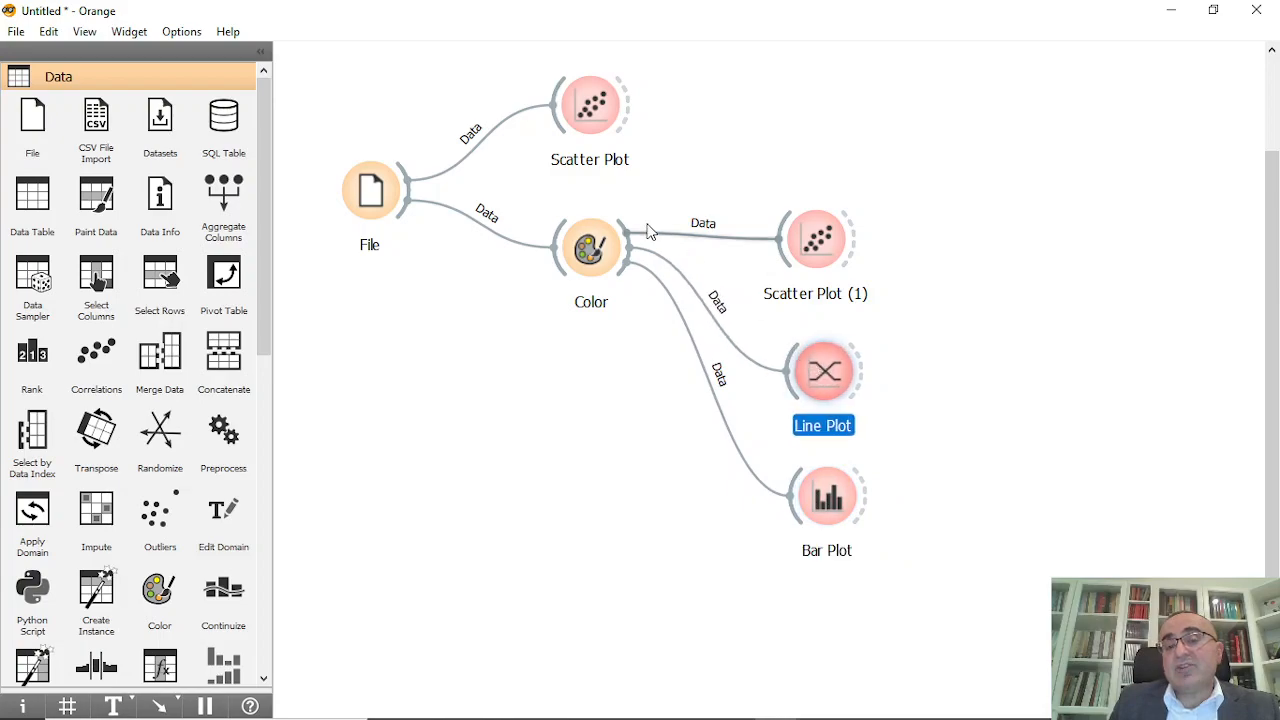
Add a Violin Plot widget above the second Scatter Plot, connected to the Color widget's output
left_click_drag(628, 240, 795, 122)
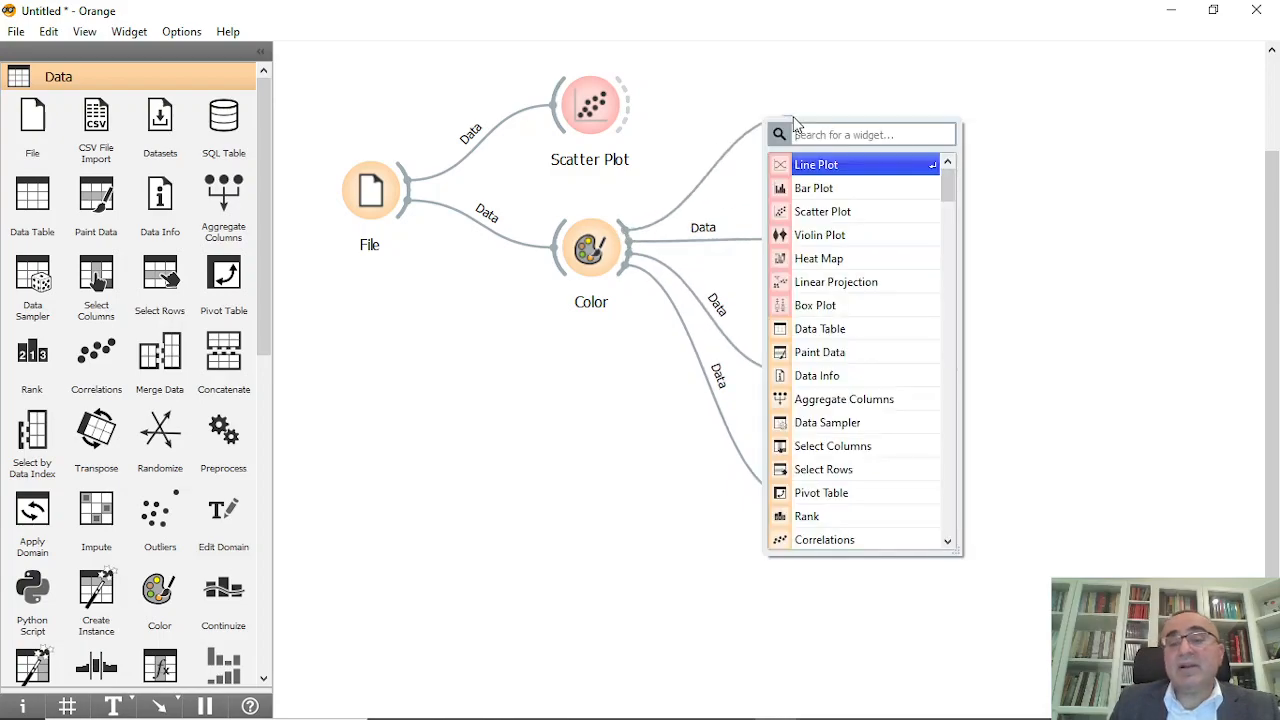
type("vio")
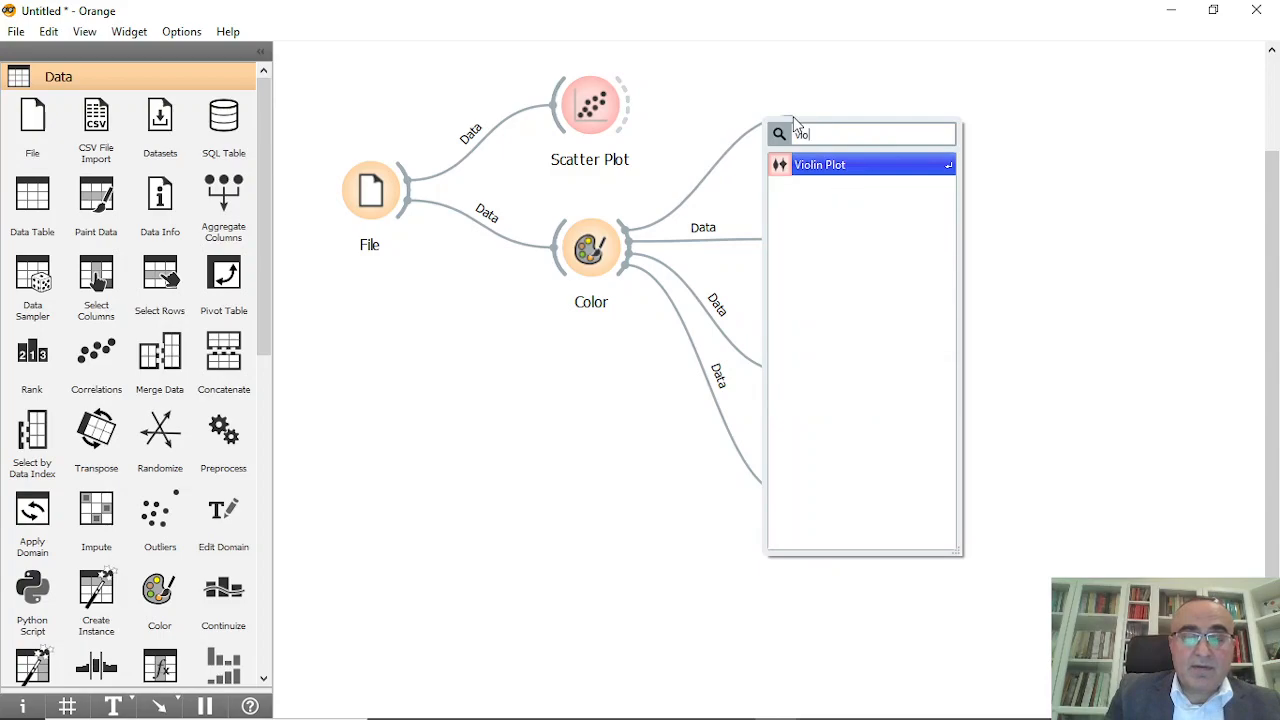
left_click(849, 165)
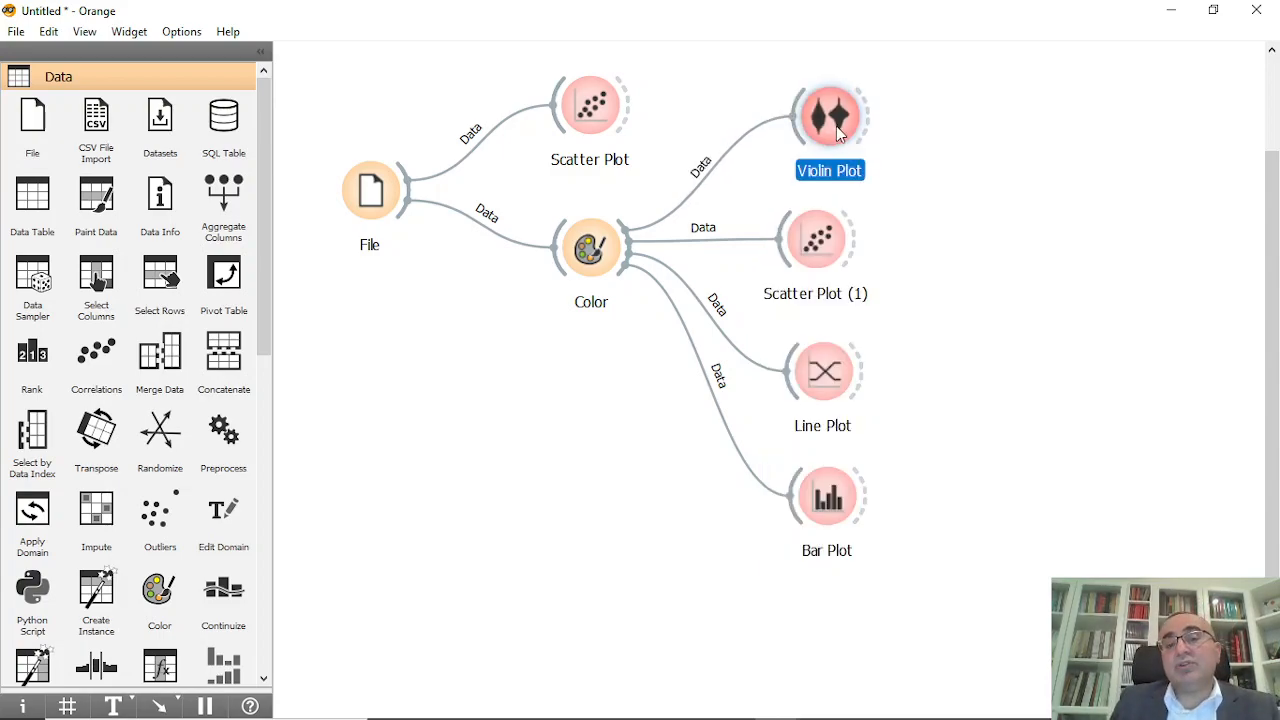
View the recolored violins for each sepal and petal variable in the Violin Plot, ending on sepal length
double_click(835, 123)
left_click(328, 155)
left_click(326, 175)
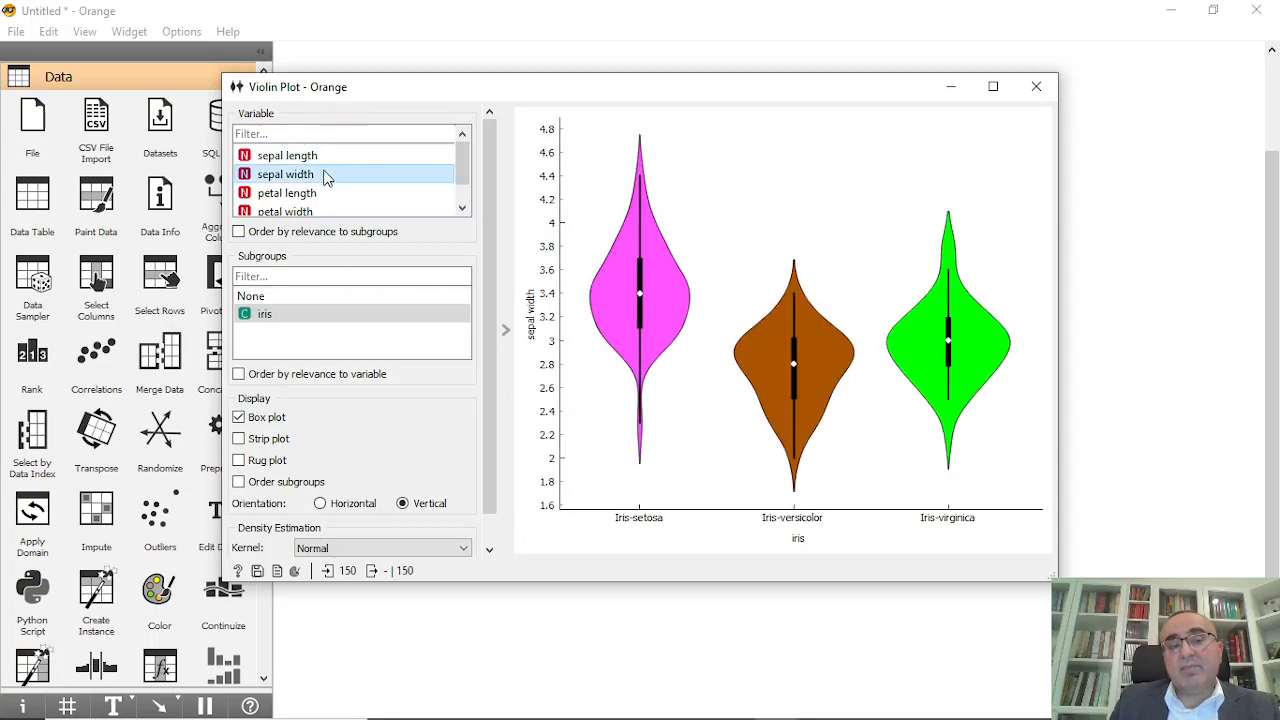
left_click(320, 193)
left_click(314, 211)
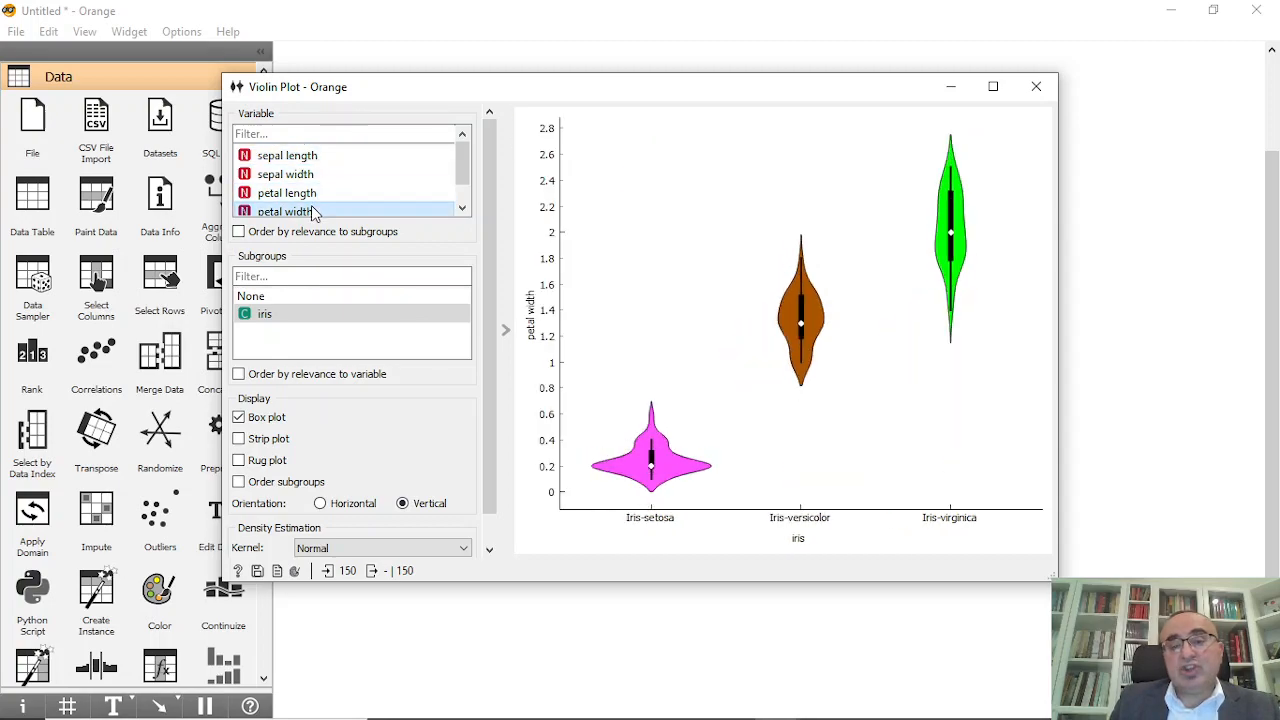
left_click(306, 193)
left_click(300, 155)
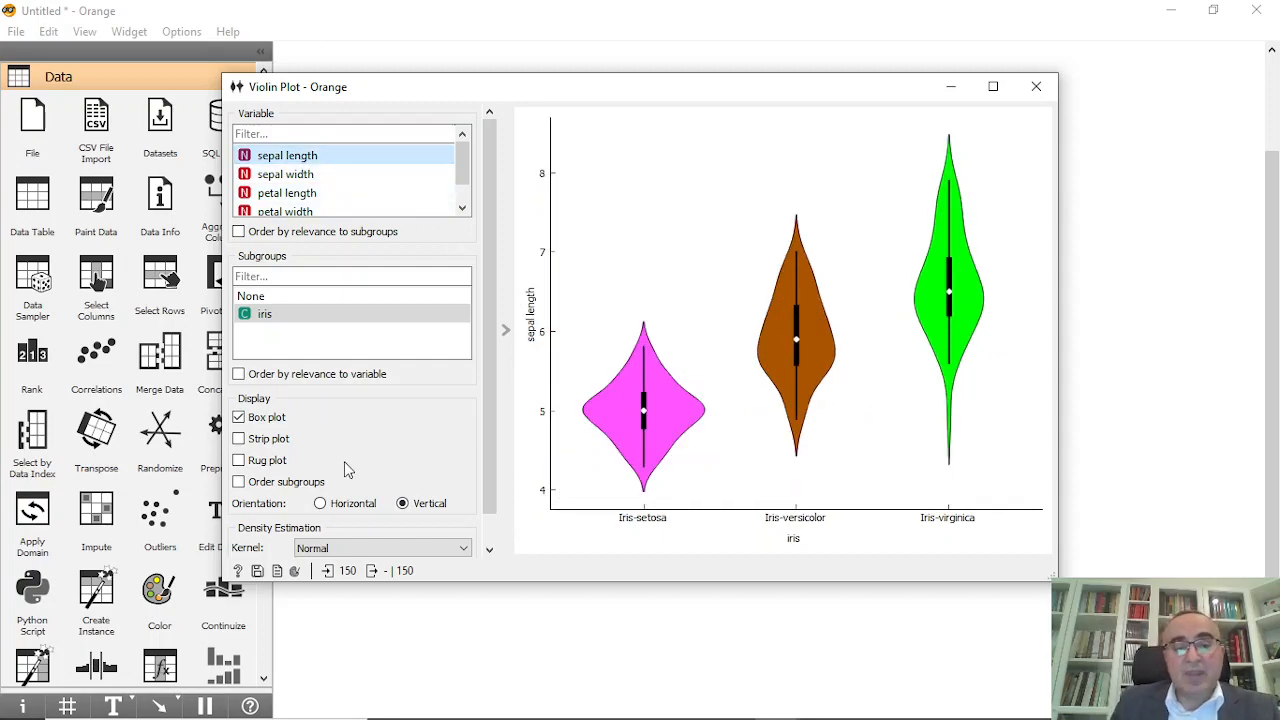
Try the strip and rug plot overlays on the violins, then hide the box plot and close the Violin Plot
left_click(240, 439)
left_click(240, 460)
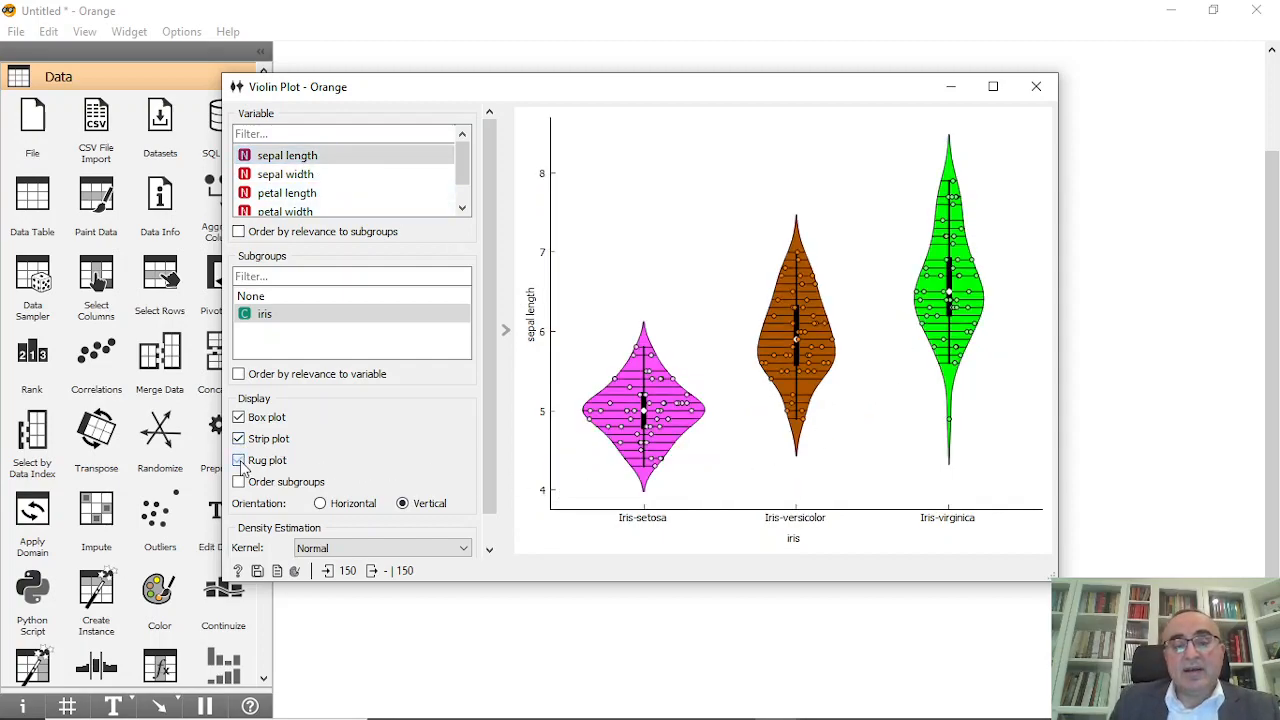
left_click(240, 460)
left_click(240, 439)
left_click(239, 483)
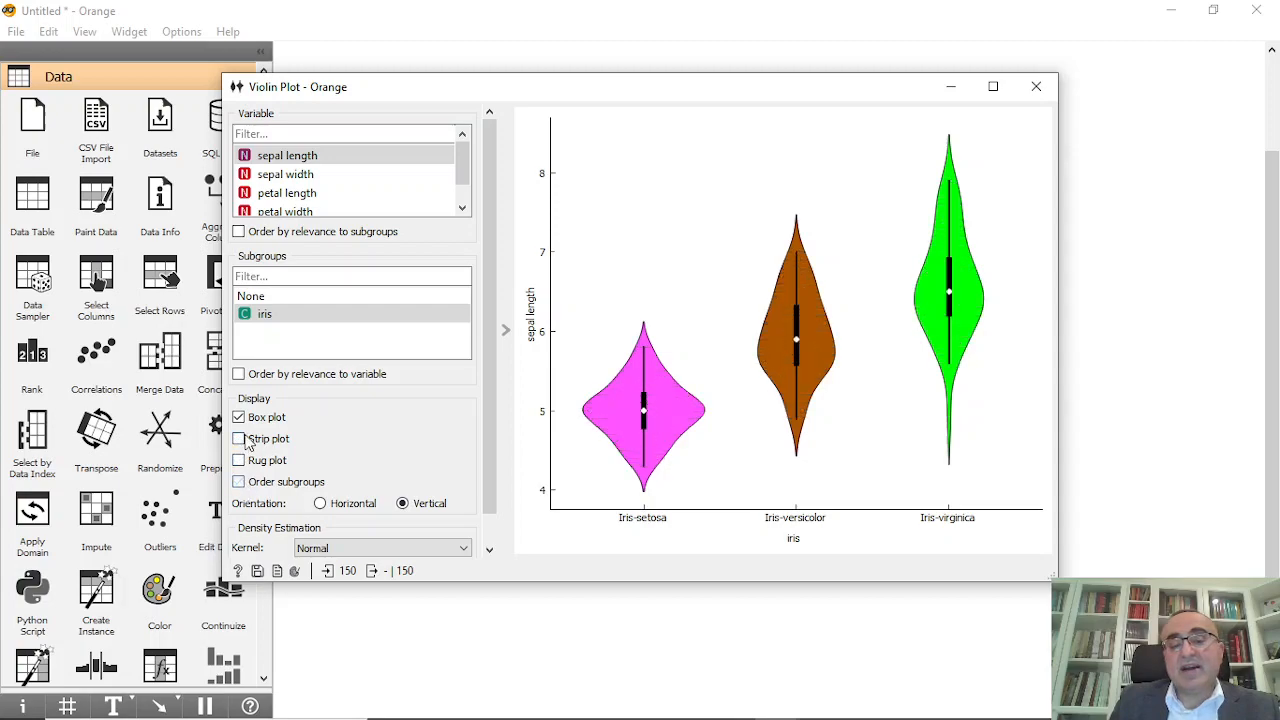
left_click(240, 418)
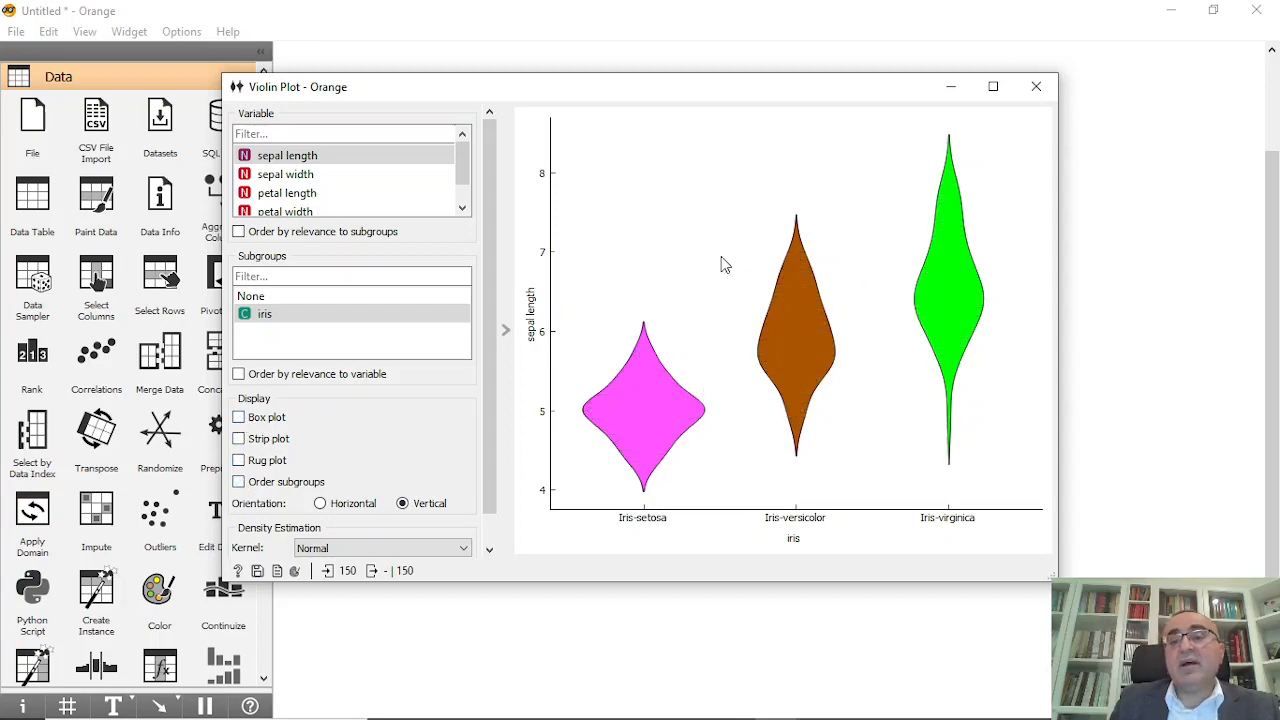
left_click(1036, 90)
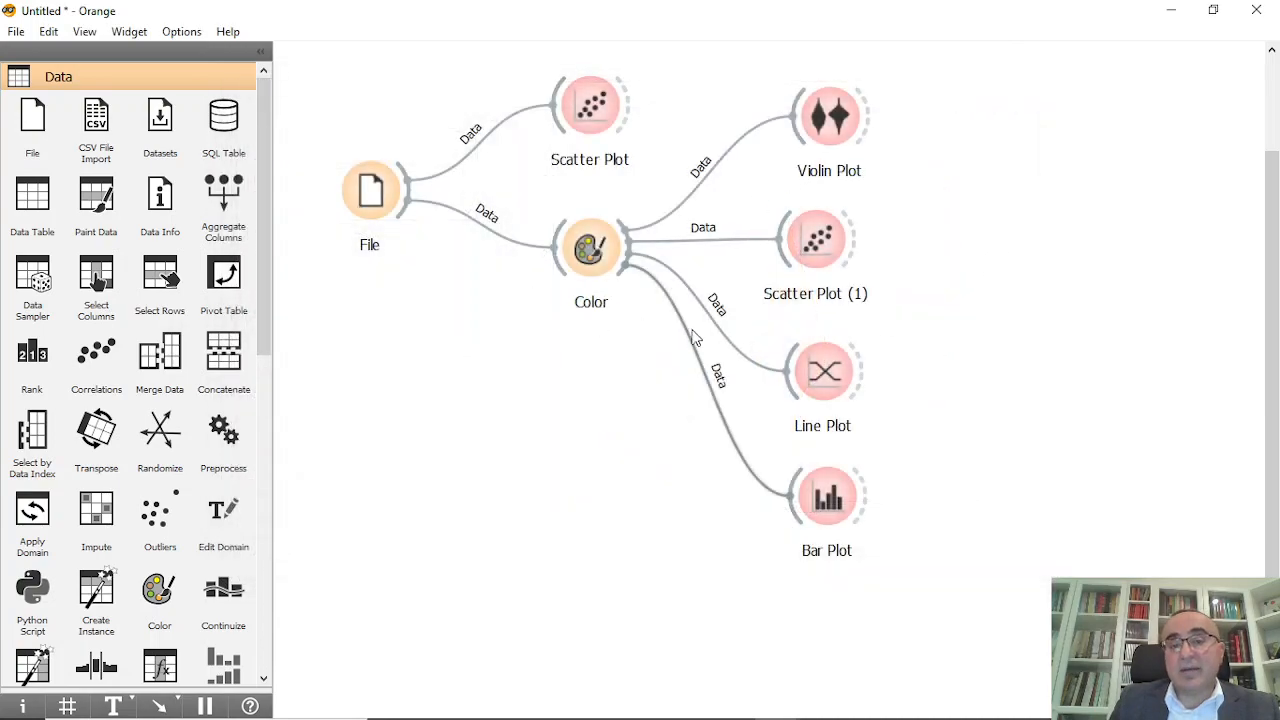
Add a Heat Map widget below the Bar Plot, connected to the Color widget's output, and open it
left_click_drag(628, 270, 840, 632)
type("heat")
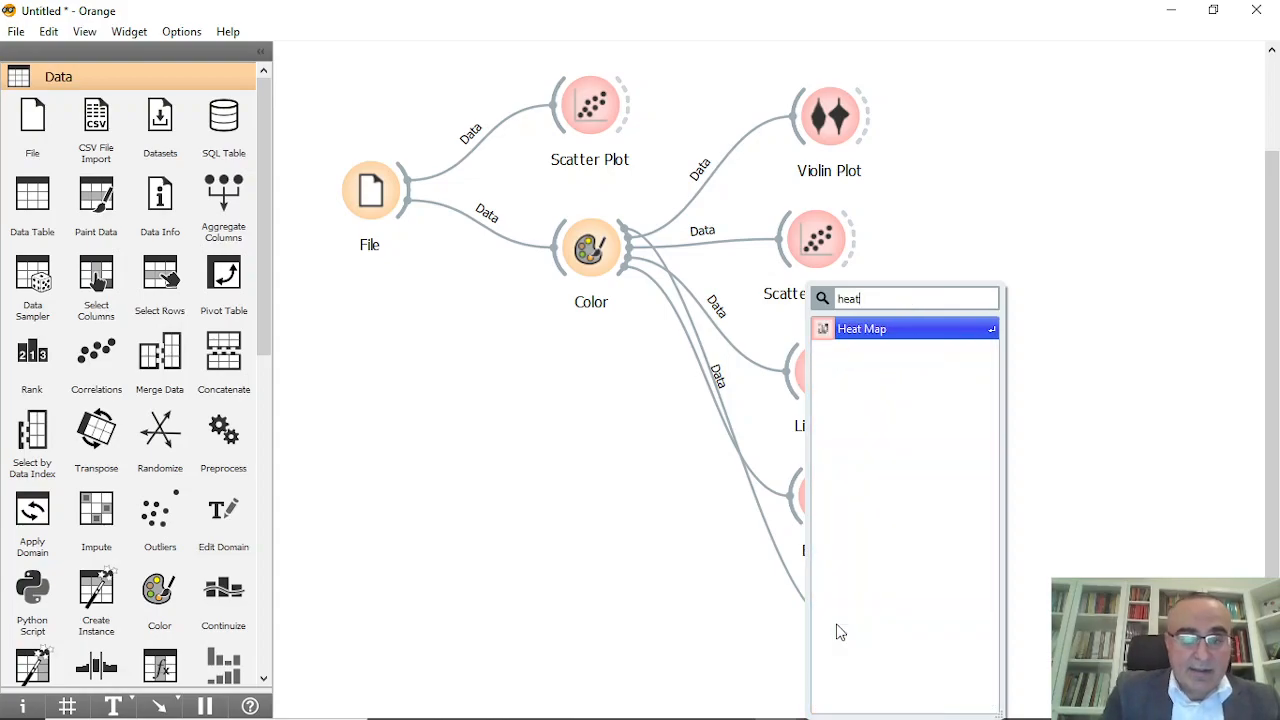
left_click(888, 337)
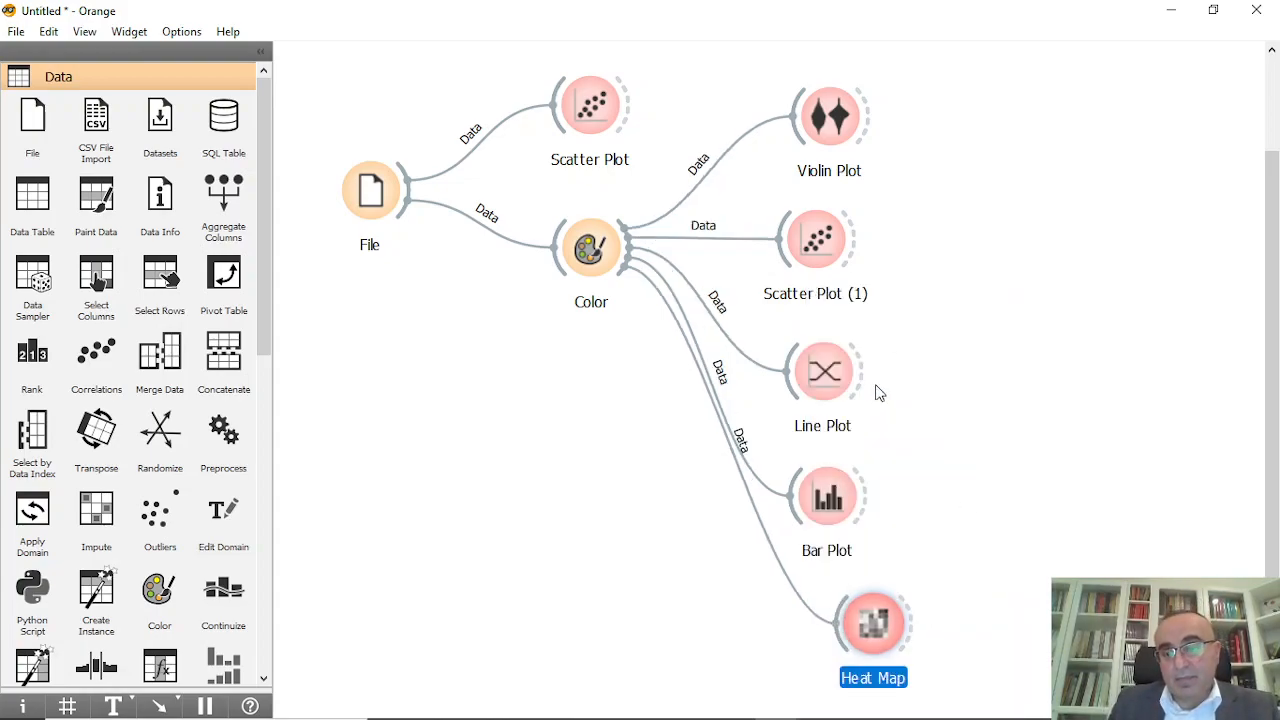
left_click_drag(888, 613, 853, 628)
double_click(853, 628)
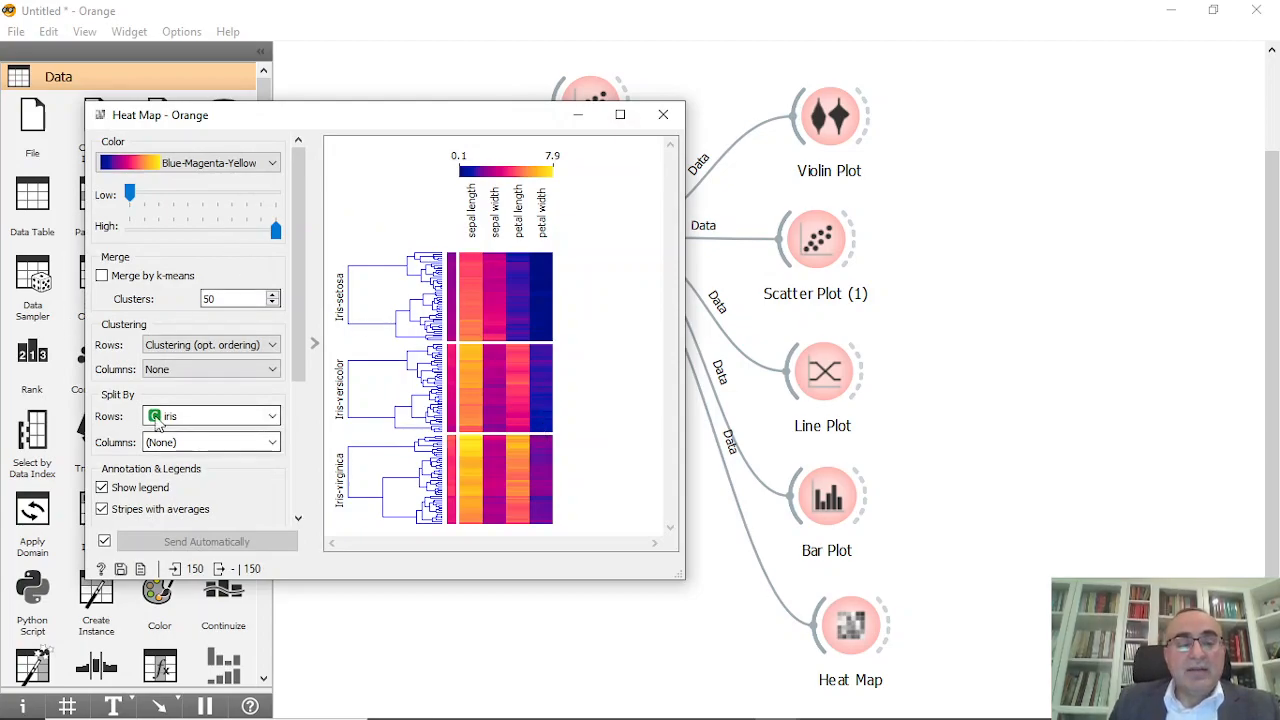
Compare the heat map with its rows unsplit and split by iris, leaving the iris split on
left_click(203, 420)
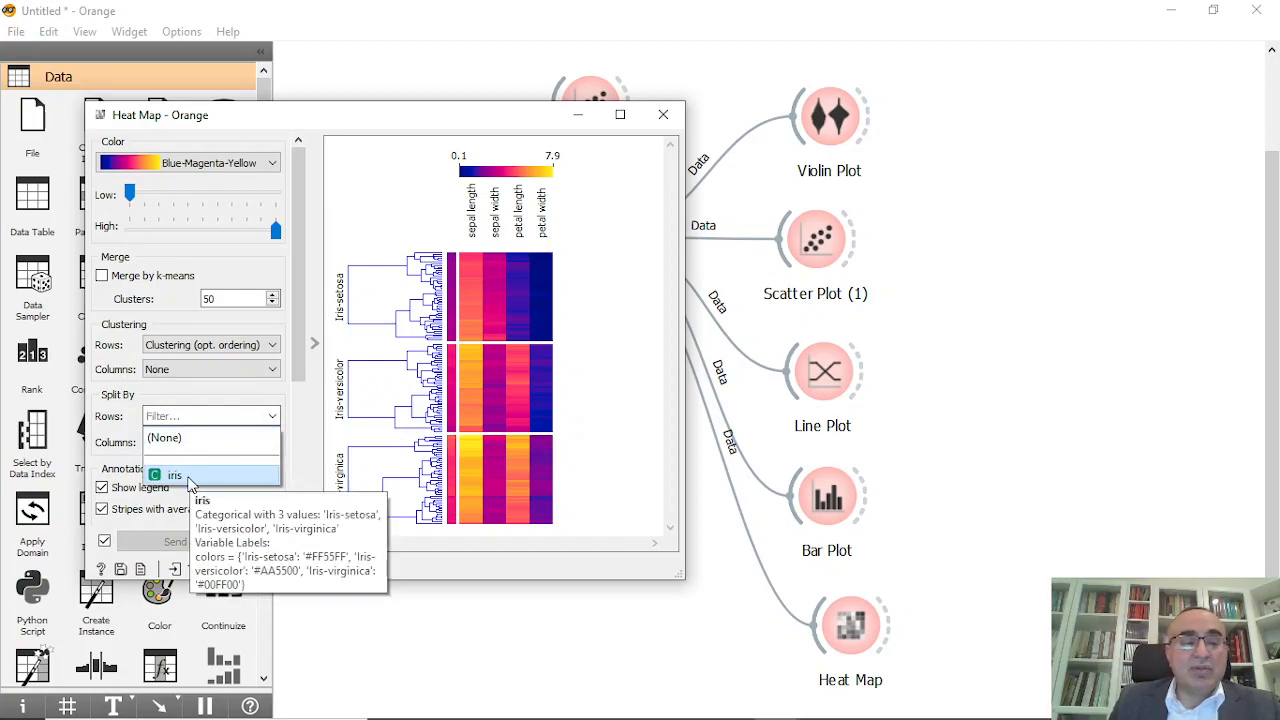
left_click(189, 476)
left_click(191, 418)
left_click(191, 437)
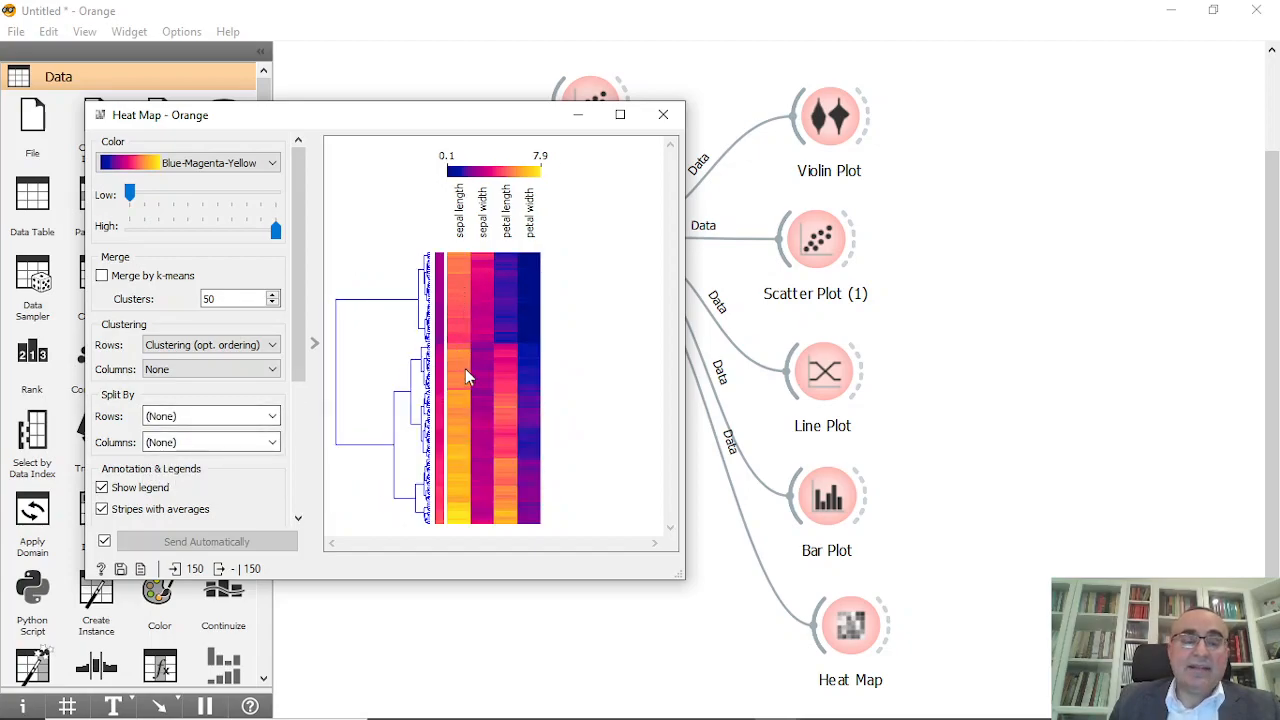
mouse_move(465, 370)
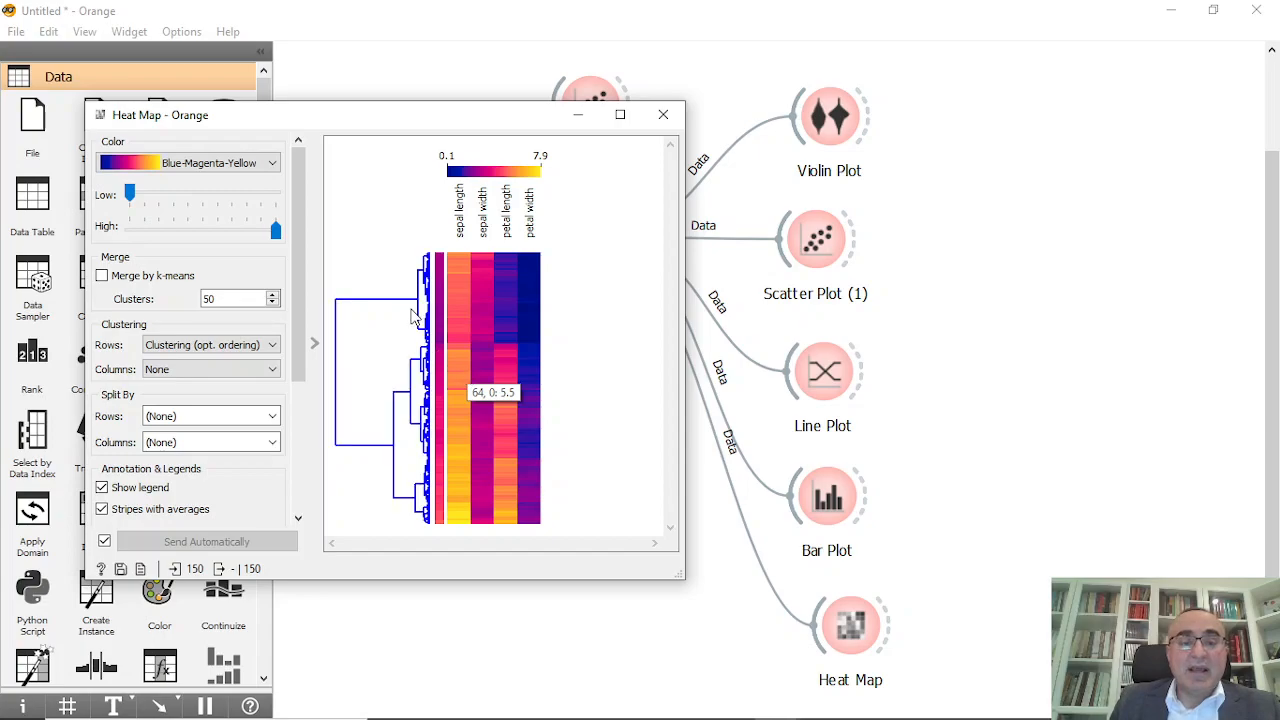
left_click(237, 418)
left_click(210, 472)
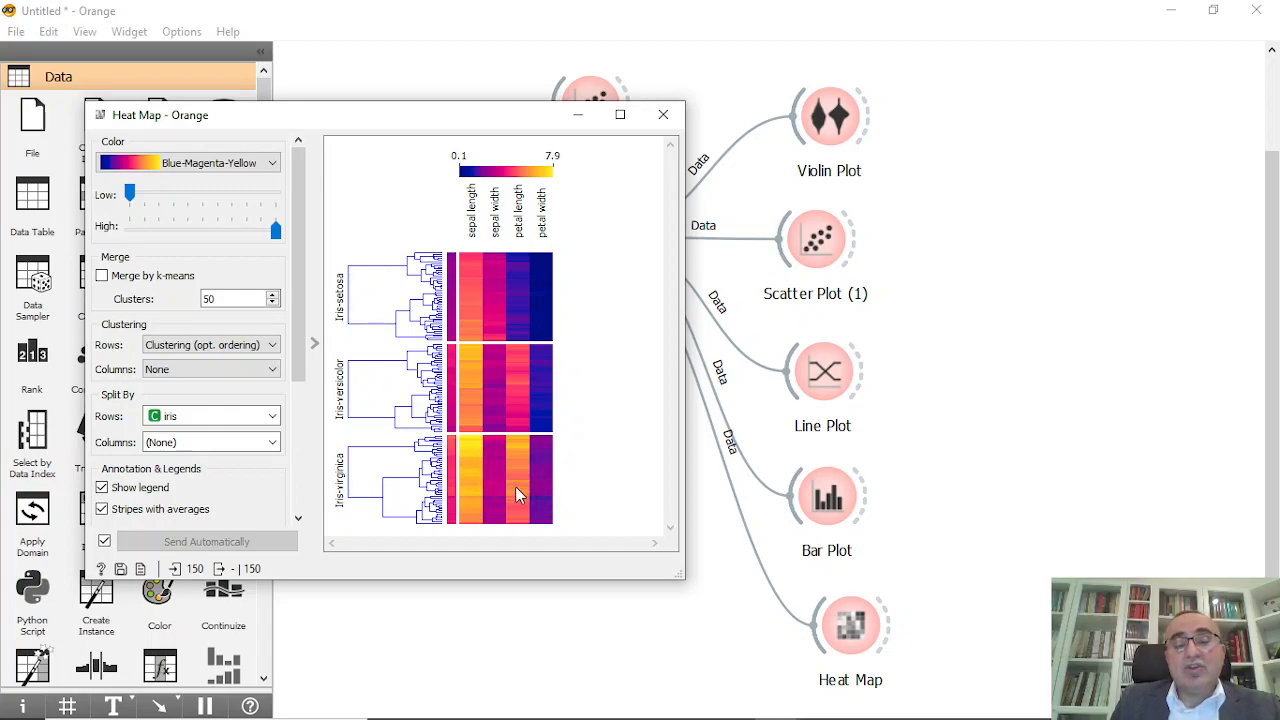
Try selecting rows in different heat map blocks, ending with the upper half of the Iris-virginica block, and close the Heat Map
mouse_move(530, 472)
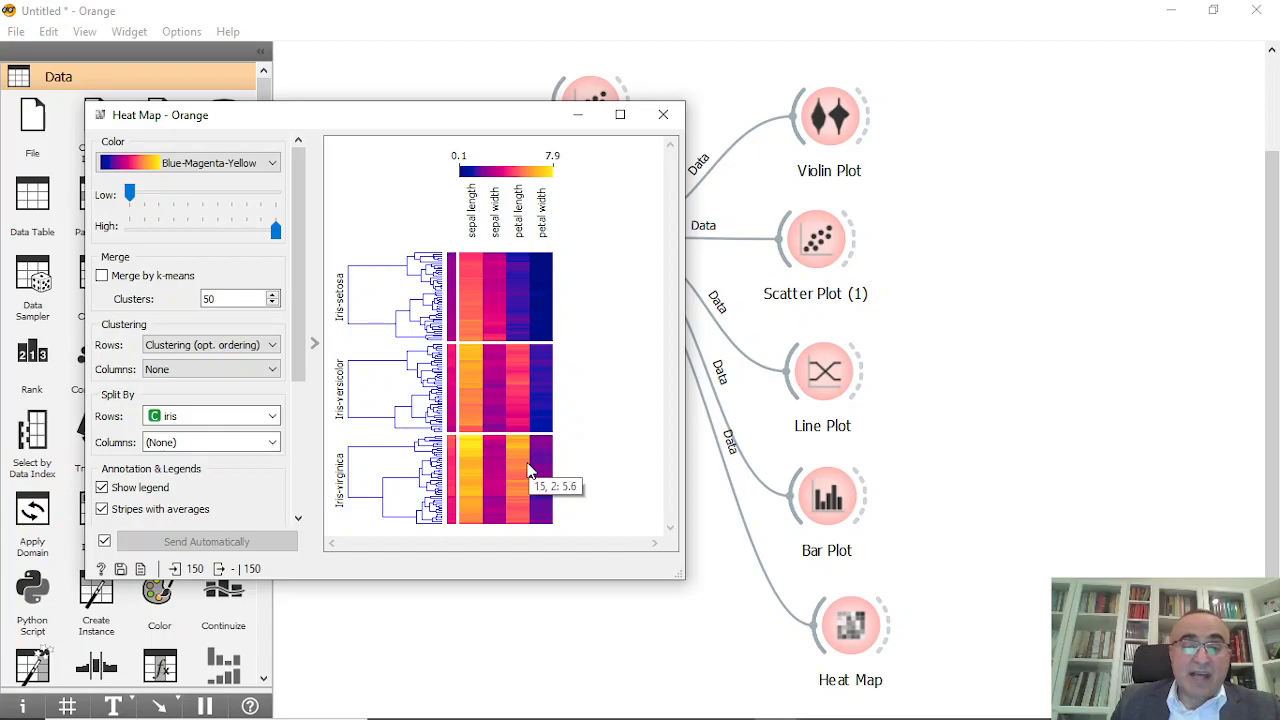
left_click(488, 465)
left_click_drag(476, 440, 480, 526)
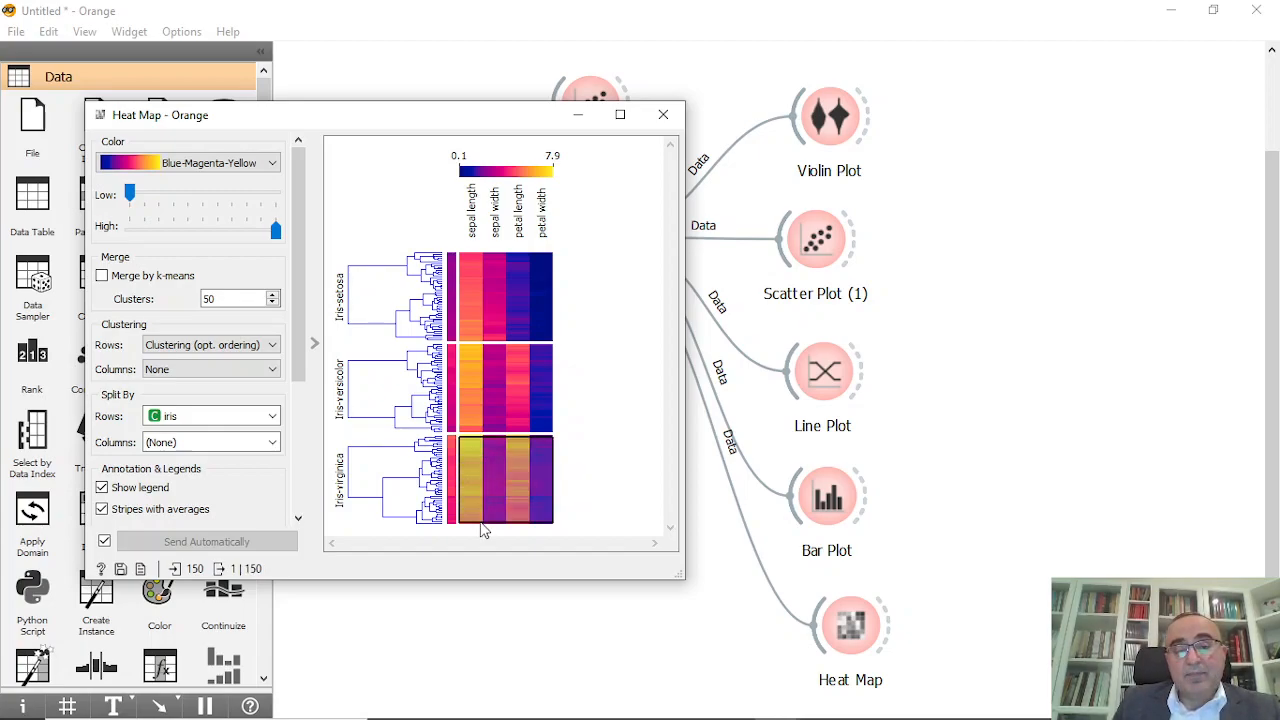
left_click_drag(495, 262, 500, 347)
left_click(513, 395)
left_click(530, 463)
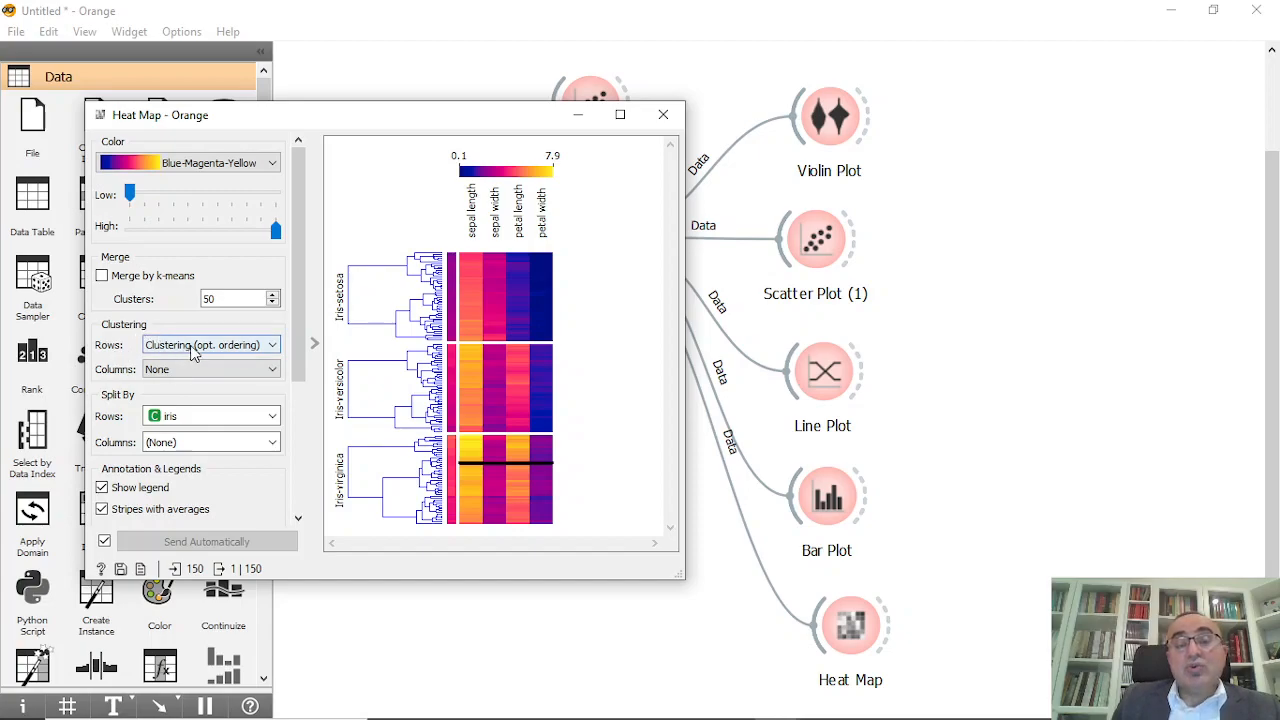
left_click_drag(493, 445, 489, 481)
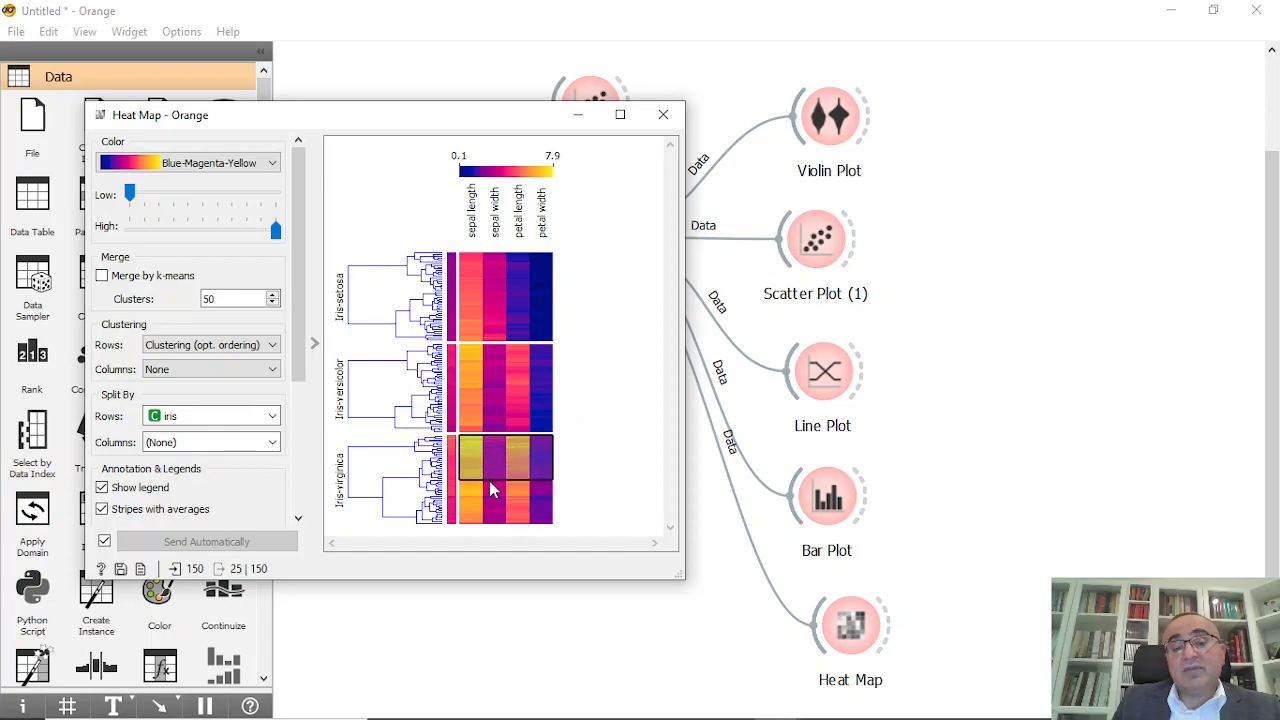
left_click(663, 114)
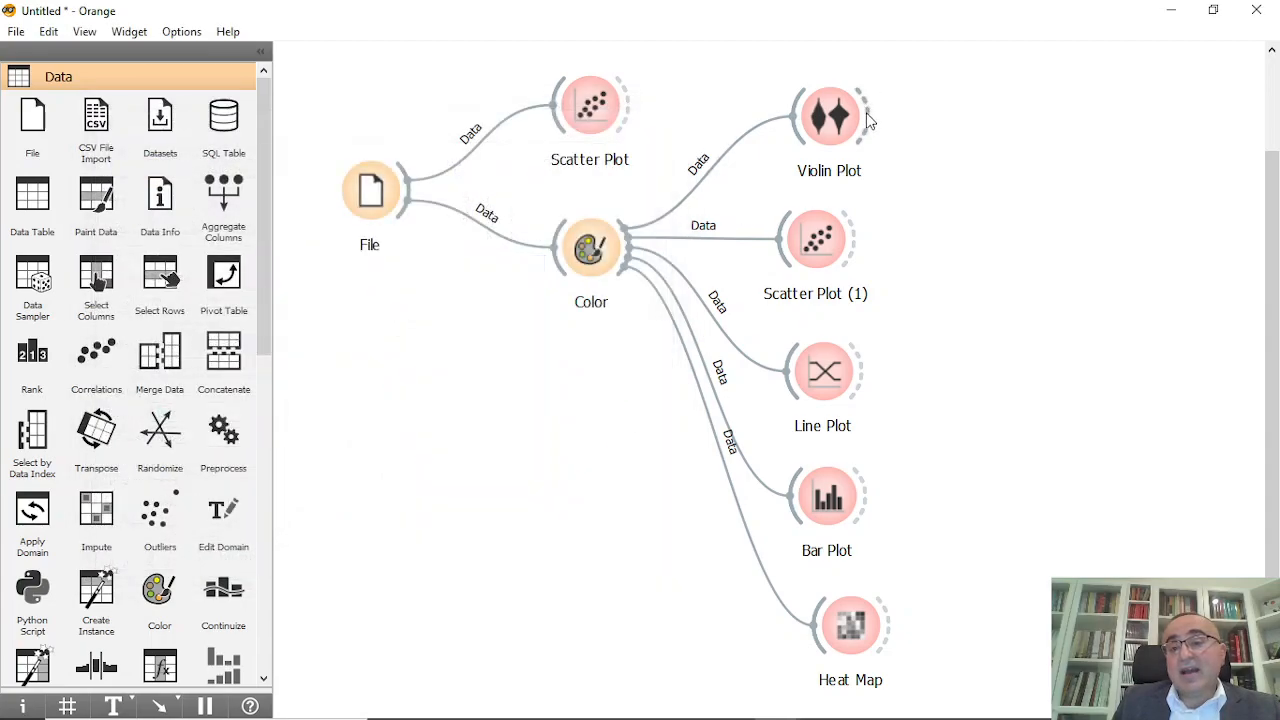
Add a Data Table widget connected to the Heat Map's selected data and view the selected rows
left_click_drag(877, 624, 1038, 614)
type("data")
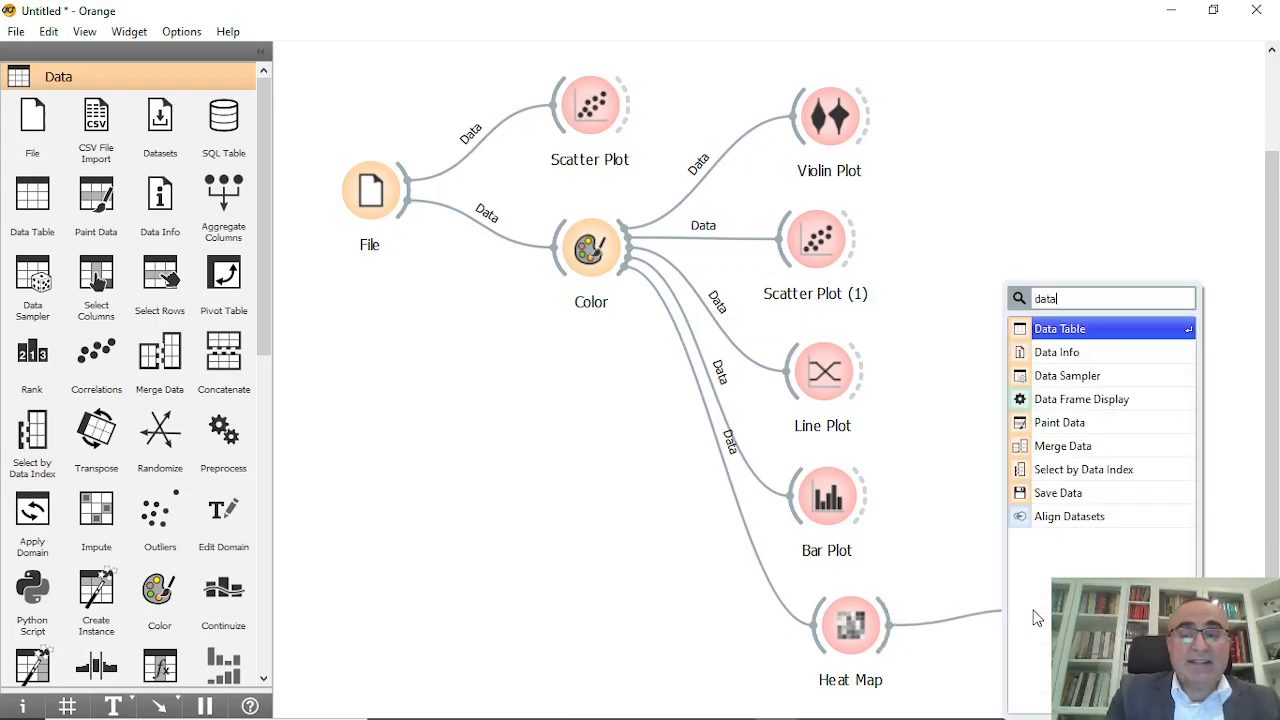
left_click(1070, 330)
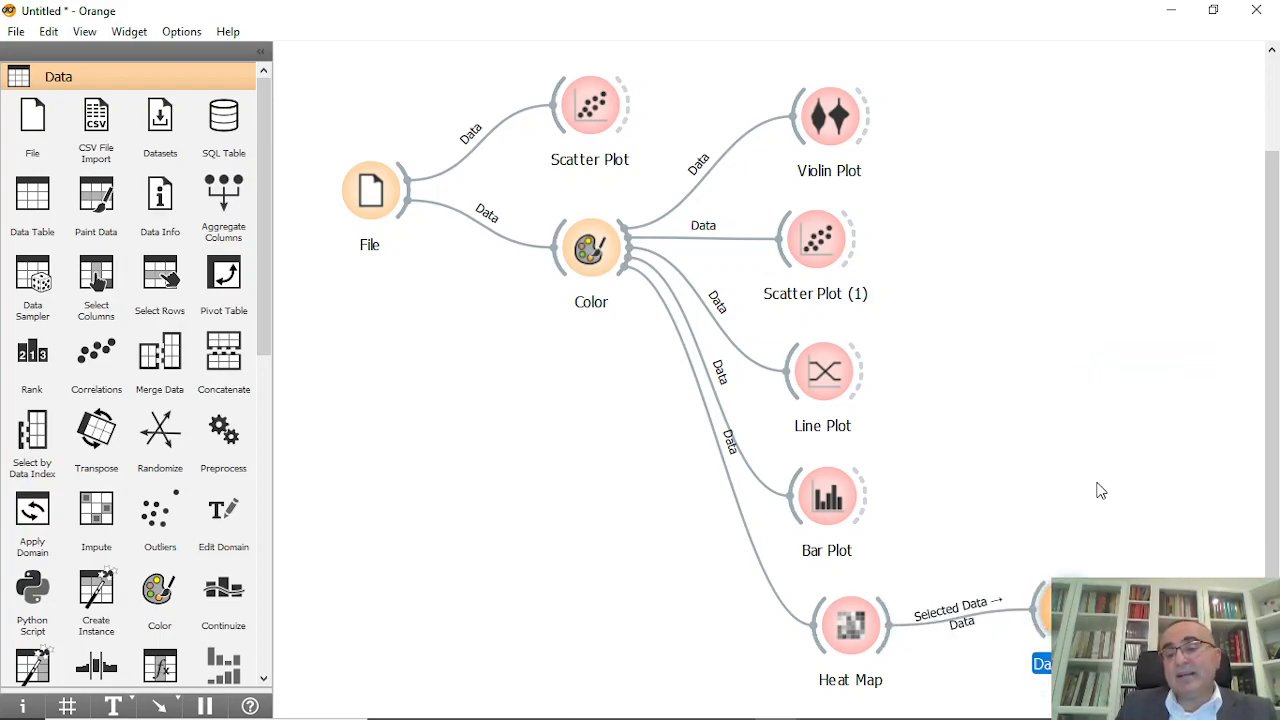
left_click_drag(1003, 327, 981, 195)
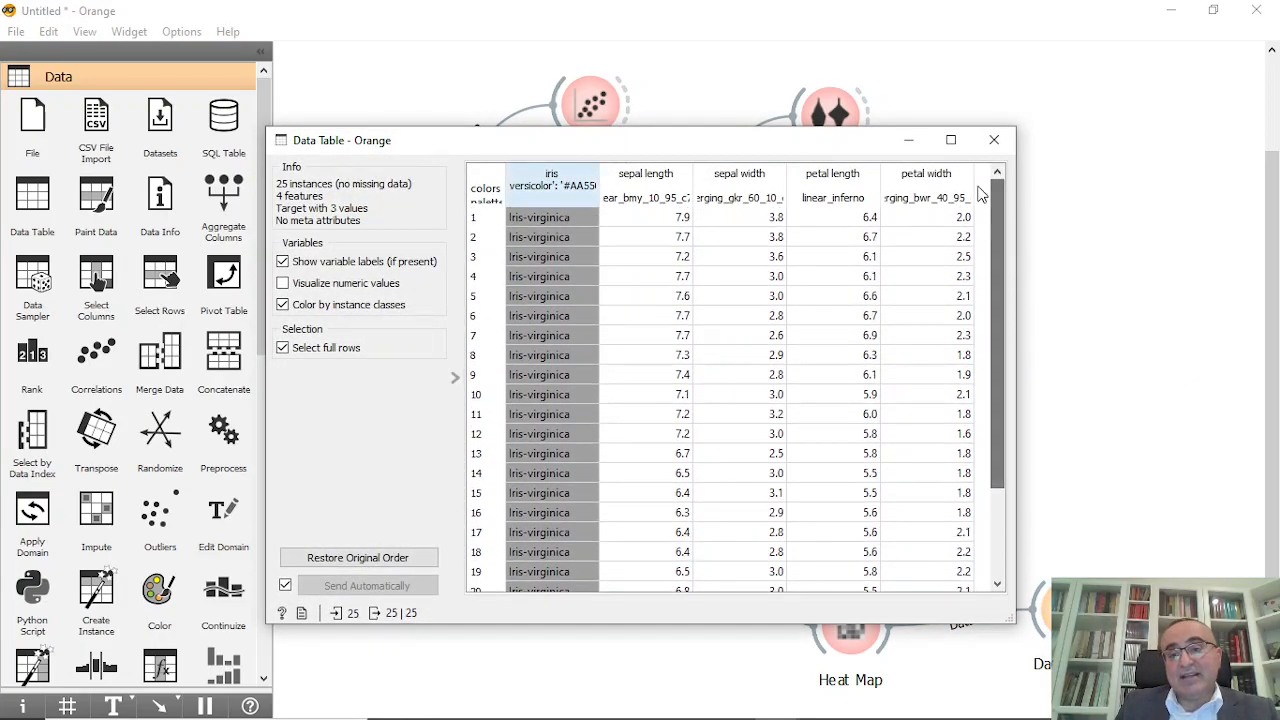
left_click(994, 140)
Narrow the heat map selection to a thin band at the top of the Iris-virginica block and open the Data Table
double_click(860, 620)
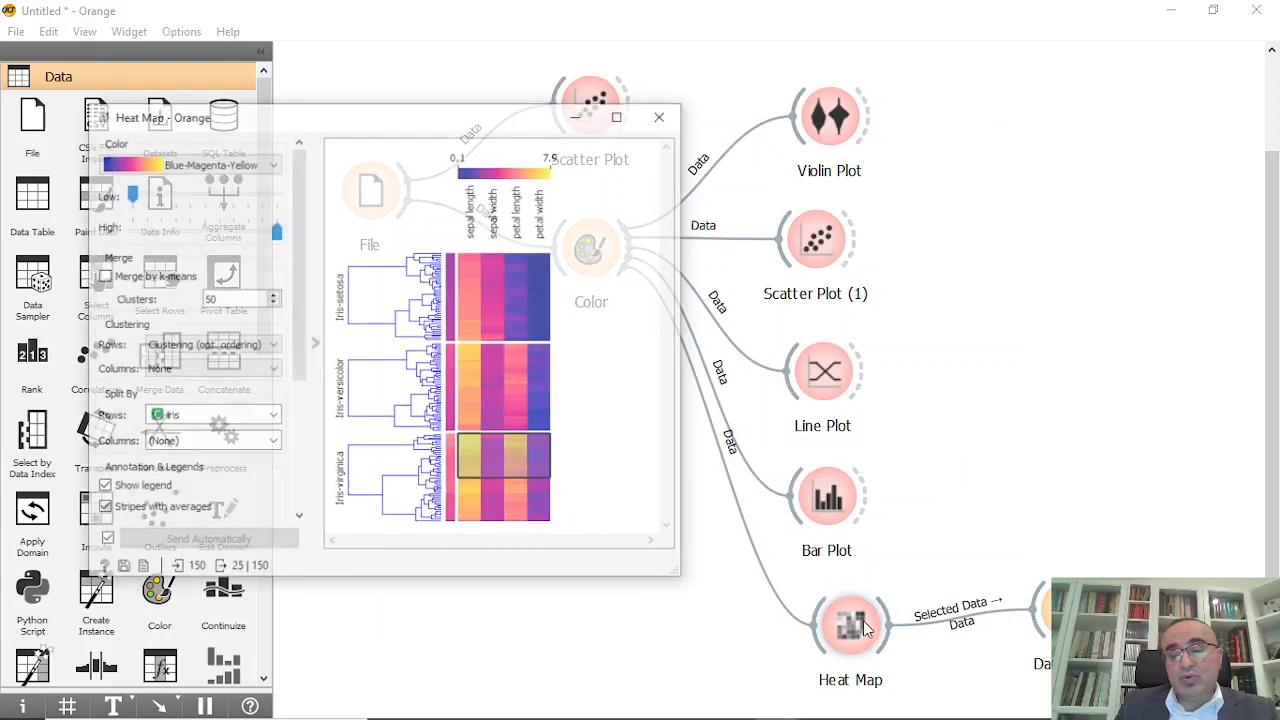
left_click_drag(498, 437, 502, 440)
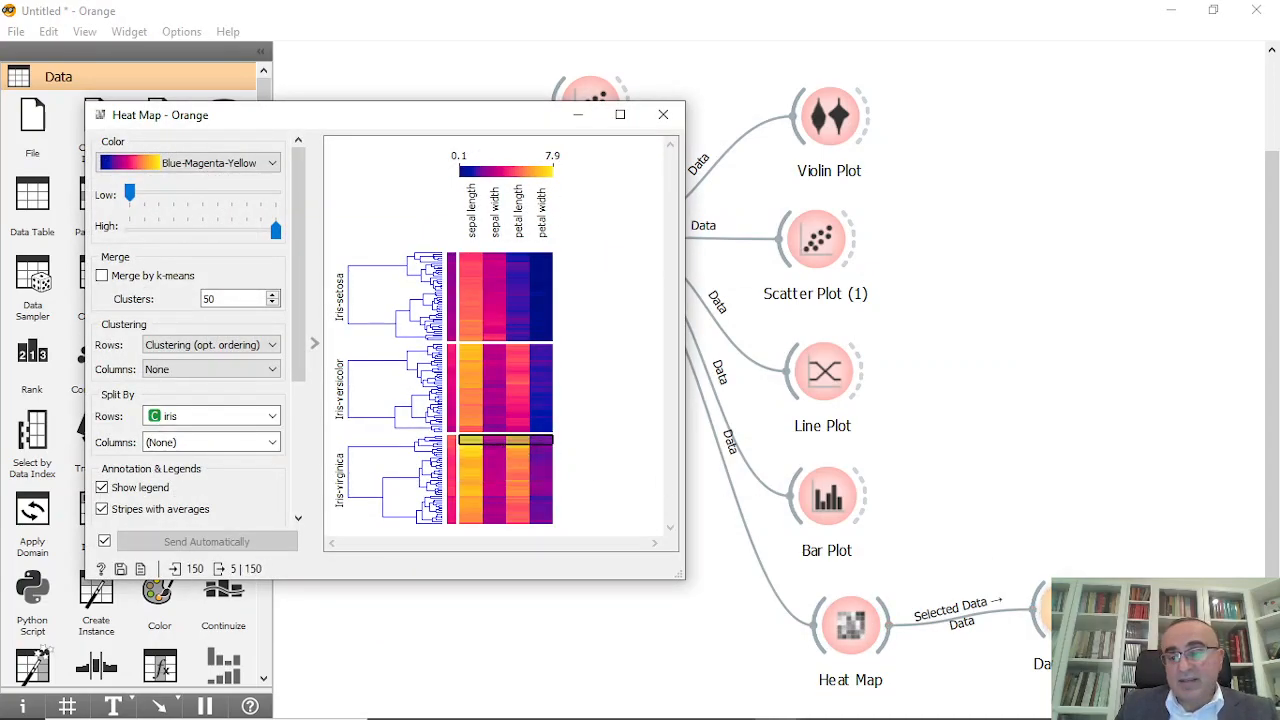
double_click(1068, 609)
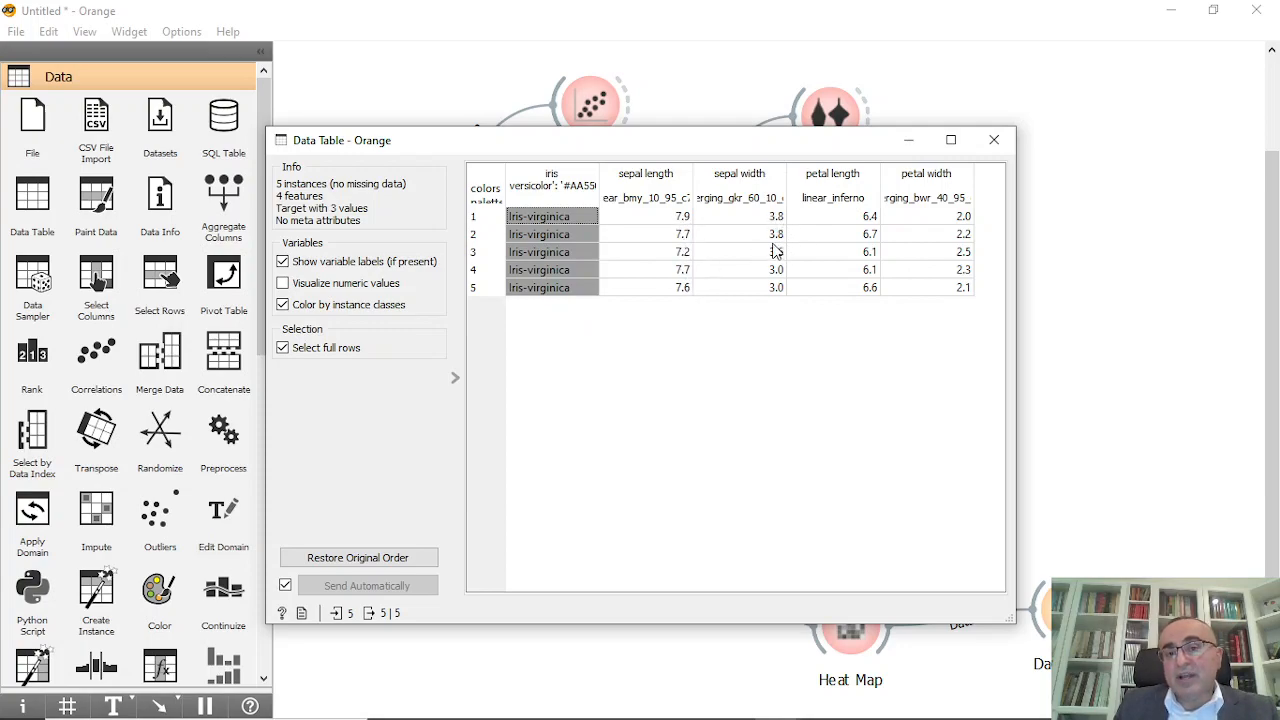
Examine the petal values of each selected Iris-virginica row in the Data Table, then close it
left_click(883, 222)
left_click(883, 239)
left_click(883, 253)
left_click(883, 271)
left_click(883, 290)
left_click(879, 219)
left_click(880, 238)
left_click(880, 254)
left_click(882, 271)
left_click(886, 290)
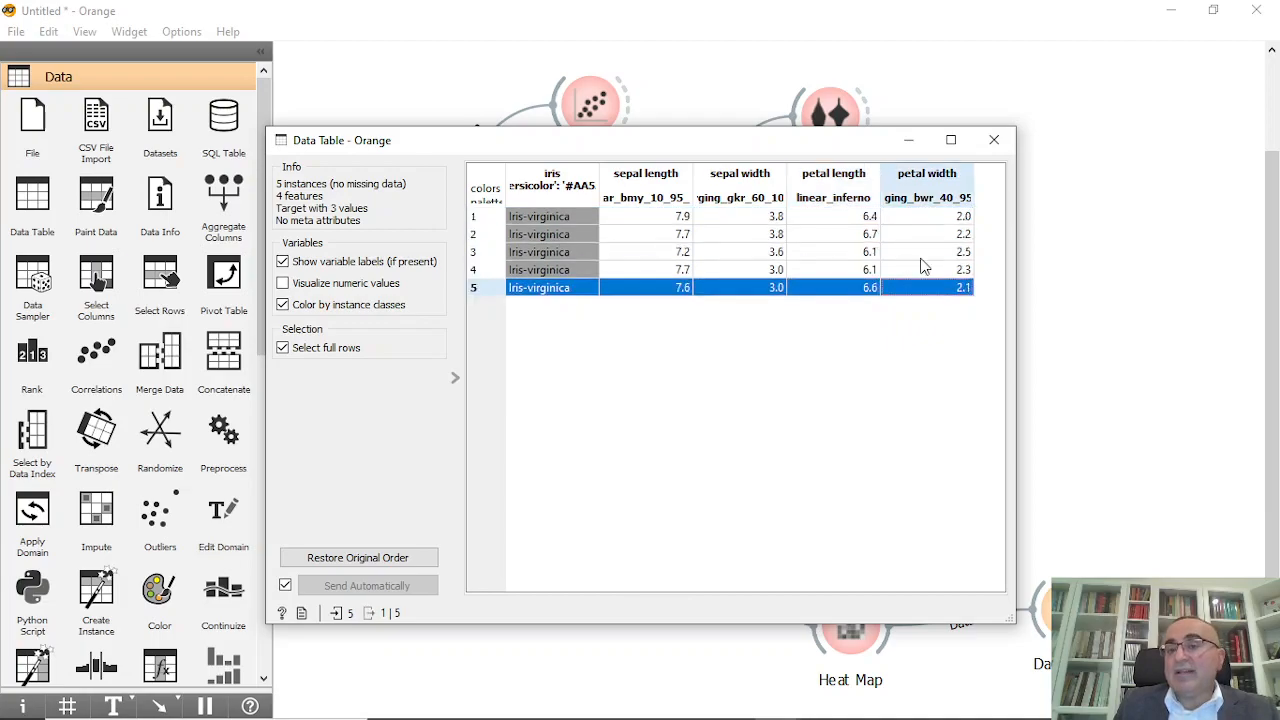
left_click(994, 140)
Select a thin band of rows at the top of the heat map's Iris-setosa block and view them in the Data Table
double_click(842, 619)
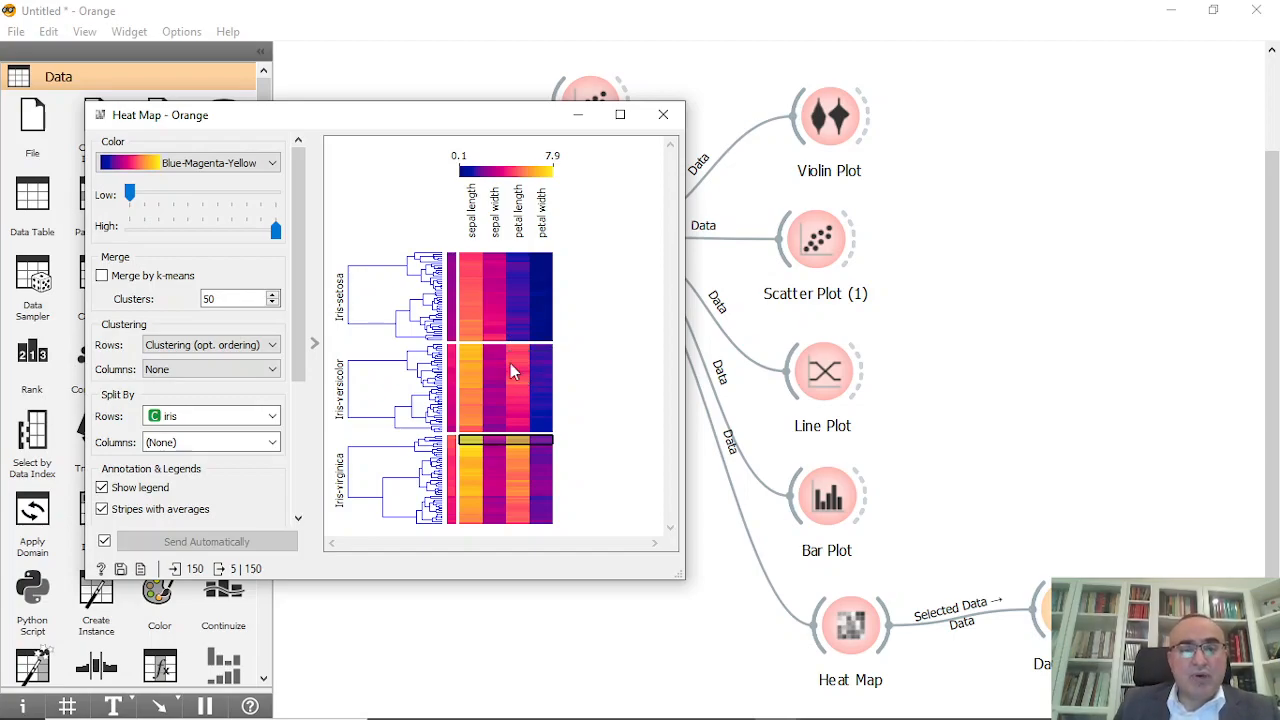
mouse_move(477, 253)
left_mouse_down()
mouse_move(474, 281)
mouse_move(476, 266)
left_mouse_up()
double_click(1070, 609)
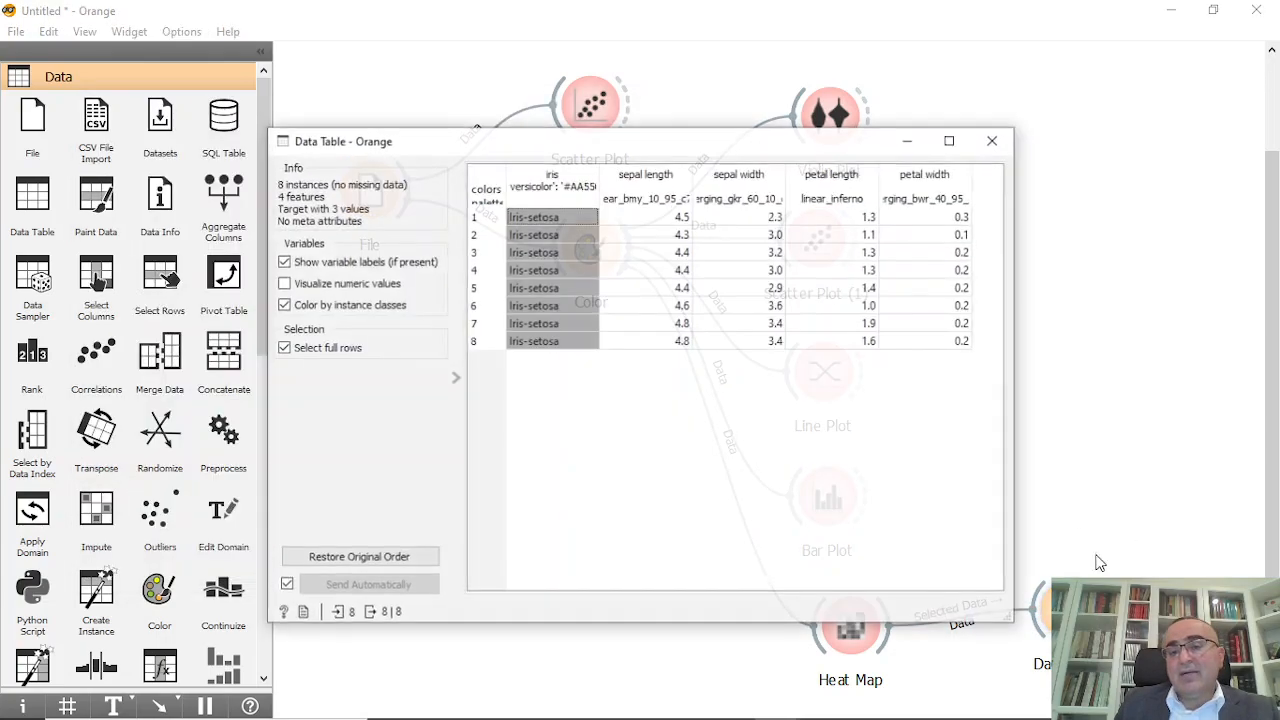
Reopen the Heat Map and arrange it side by side with the Data Table so both can be viewed together
left_click_drag(570, 140, 752, 142)
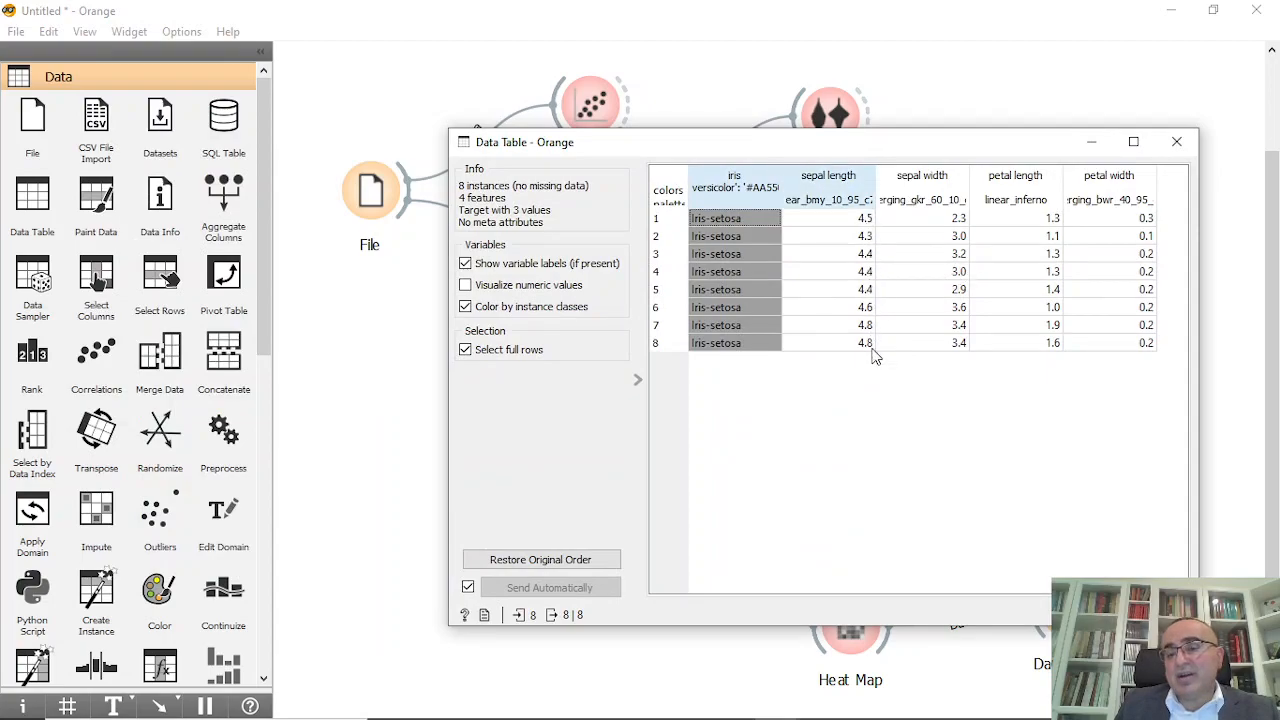
double_click(848, 643)
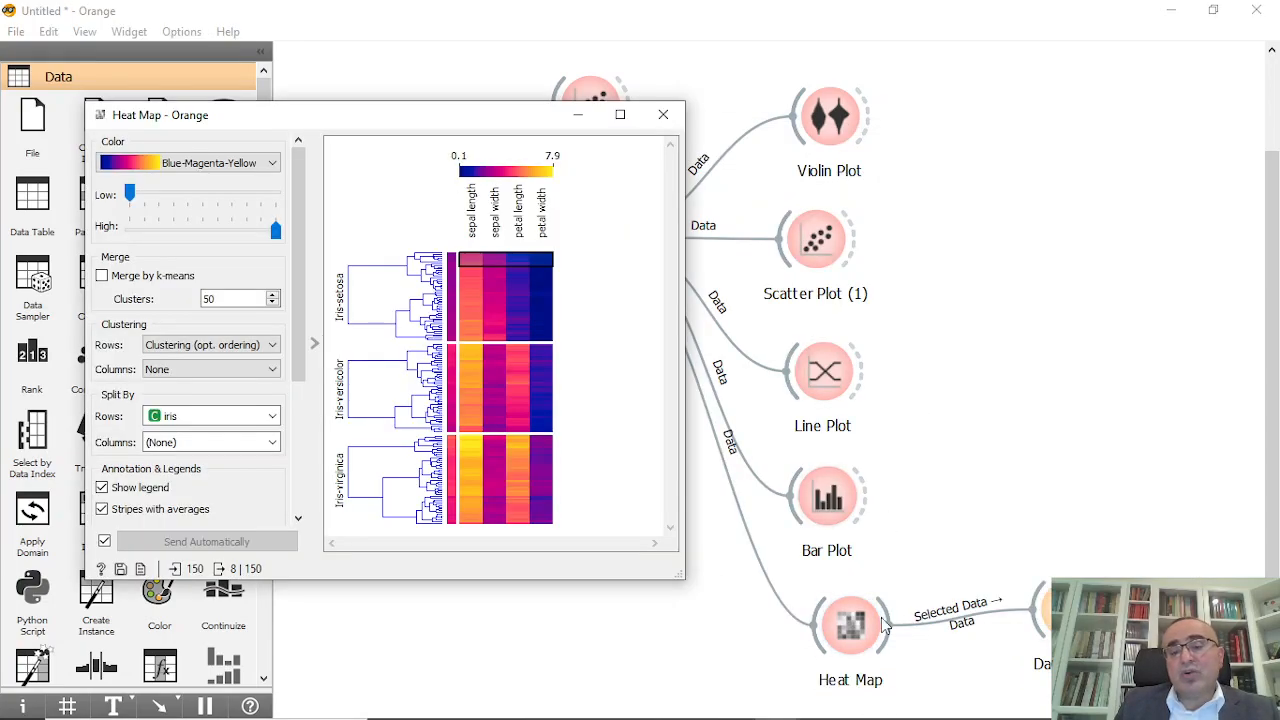
mouse_move(783, 703)
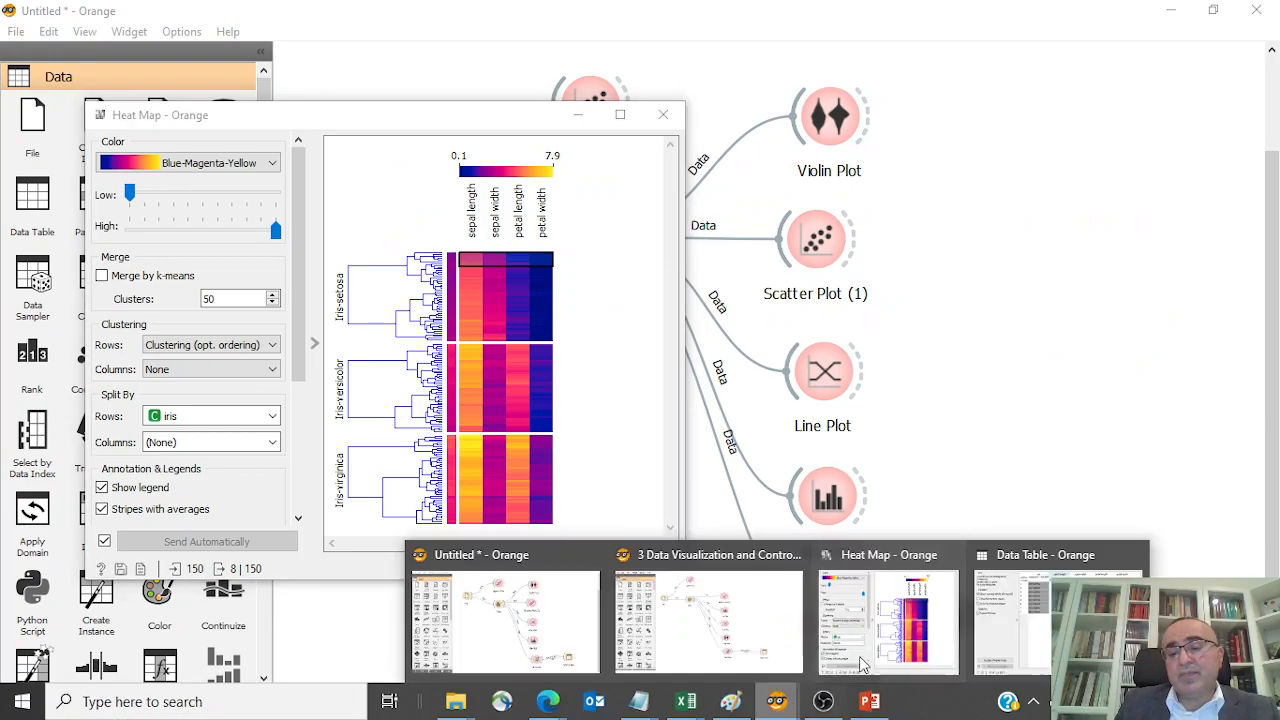
left_click(1018, 625)
left_click_drag(408, 135, 323, 147)
Select a single Iris-setosa row in the heat map, extend to a large block of Iris-setosa rows, and compare each selection with the Data Table
left_click(415, 304)
left_click(422, 317)
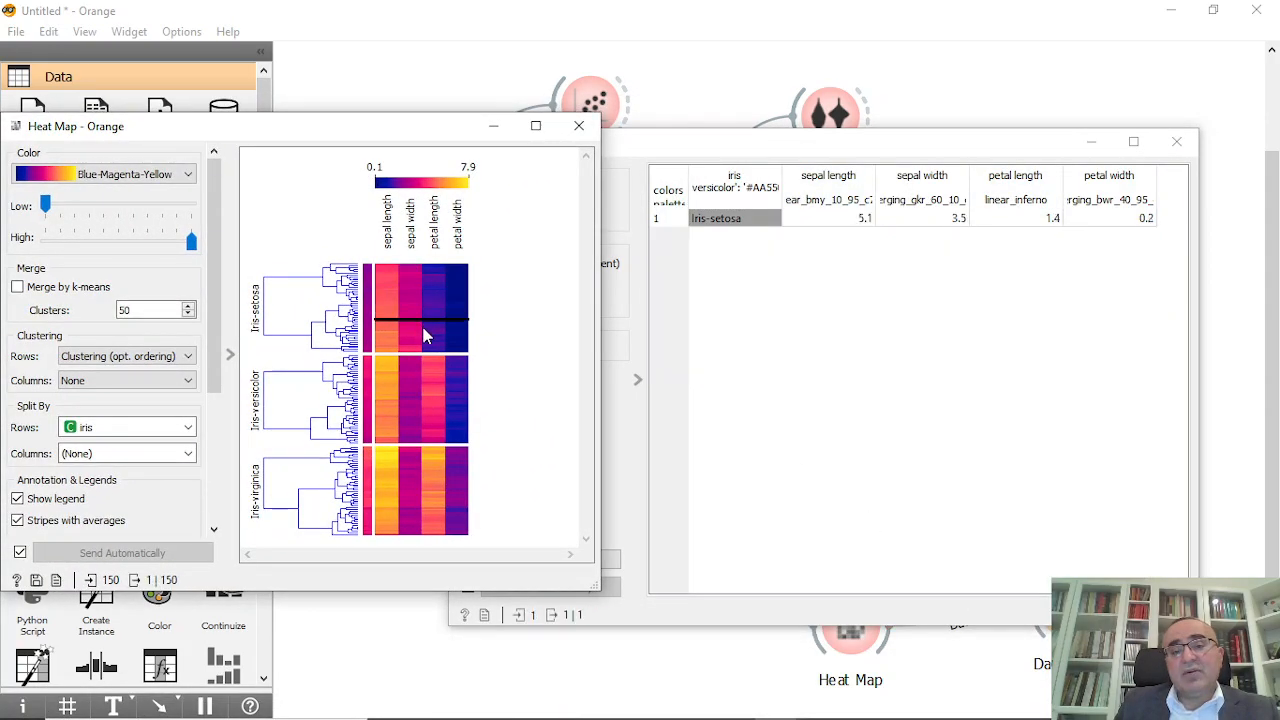
left_click_drag(422, 329, 409, 272)
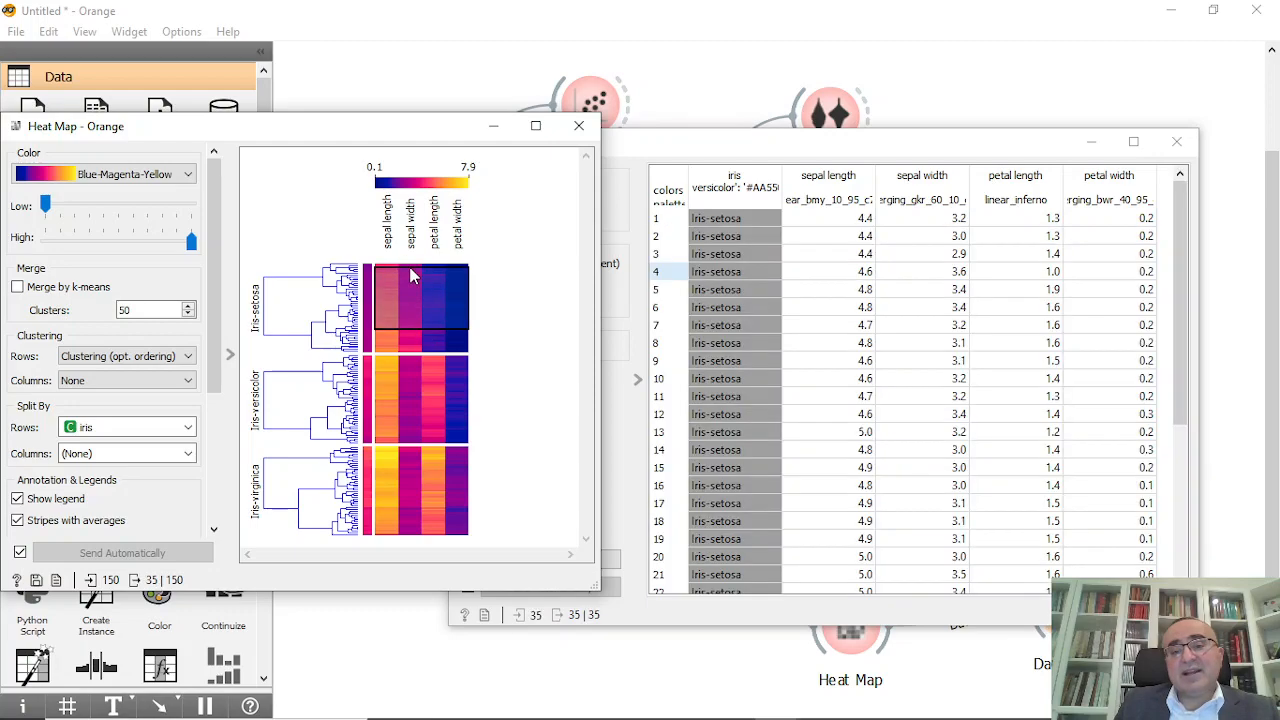
Select a thin band of rows at the top of the heat map's Iris-versicolor block, view them in the Data Table, and close both windows
left_click_drag(424, 366, 422, 383)
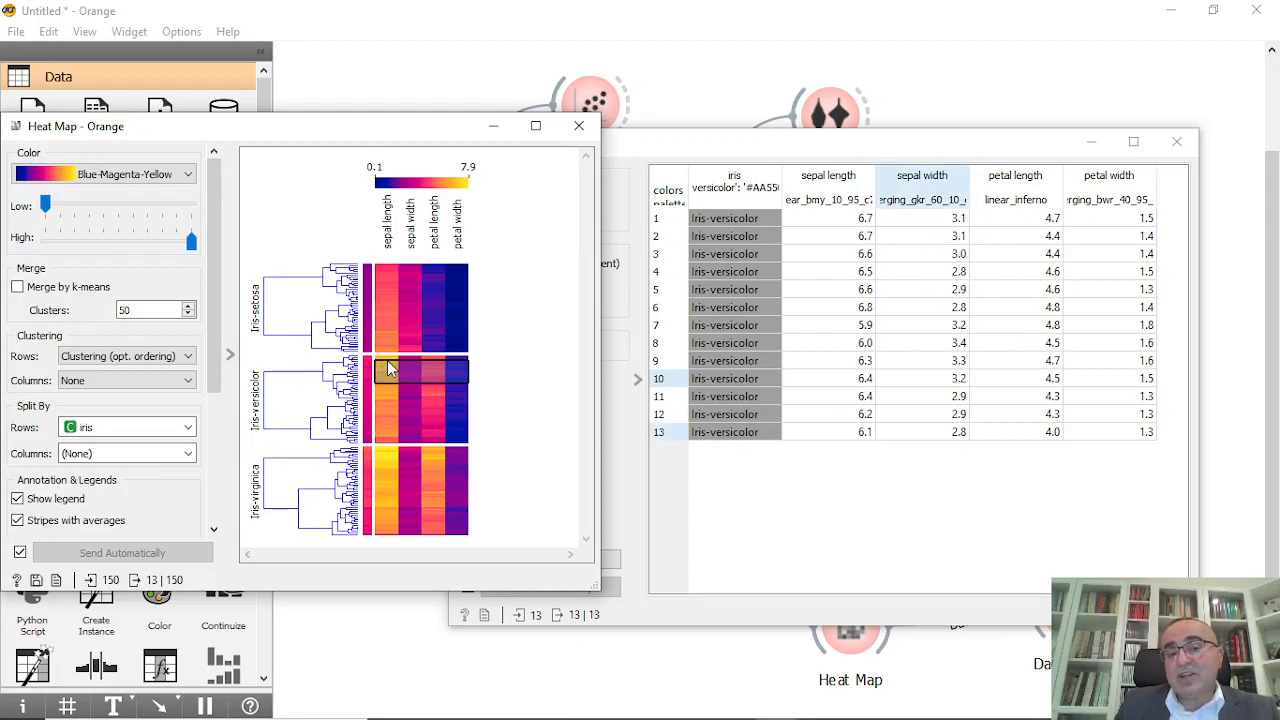
left_click_drag(385, 359, 385, 372)
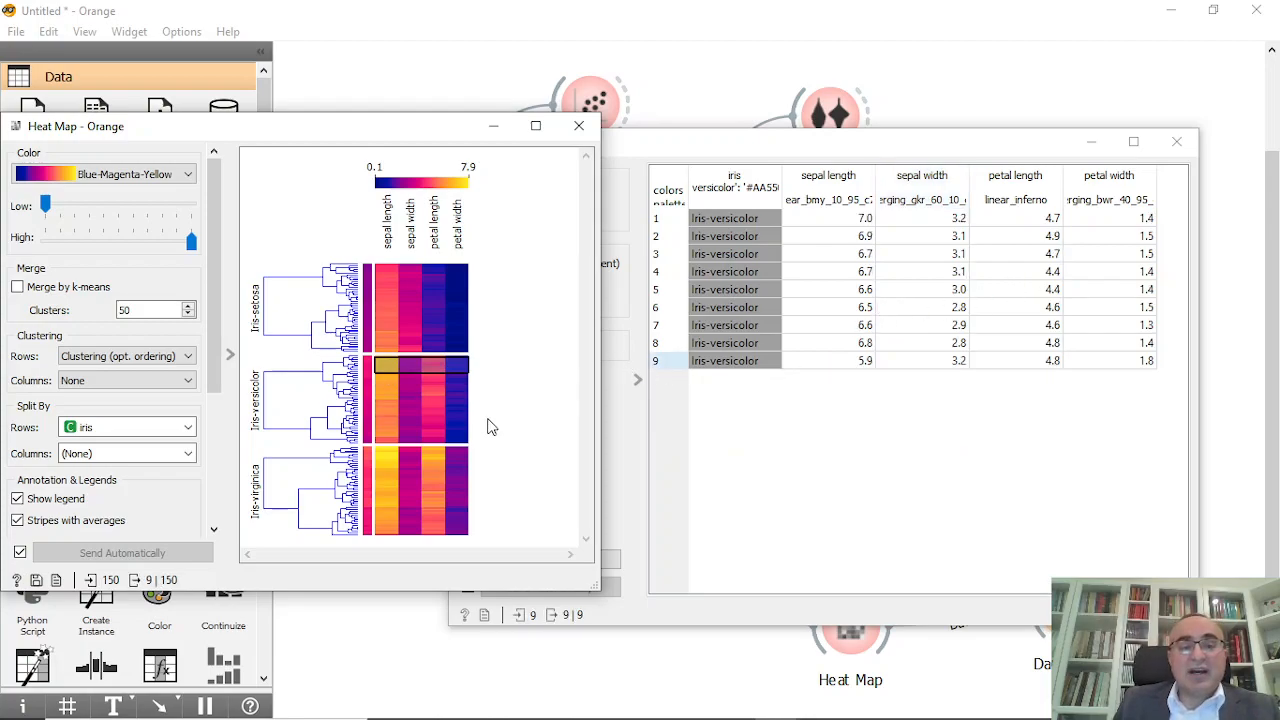
left_click(579, 125)
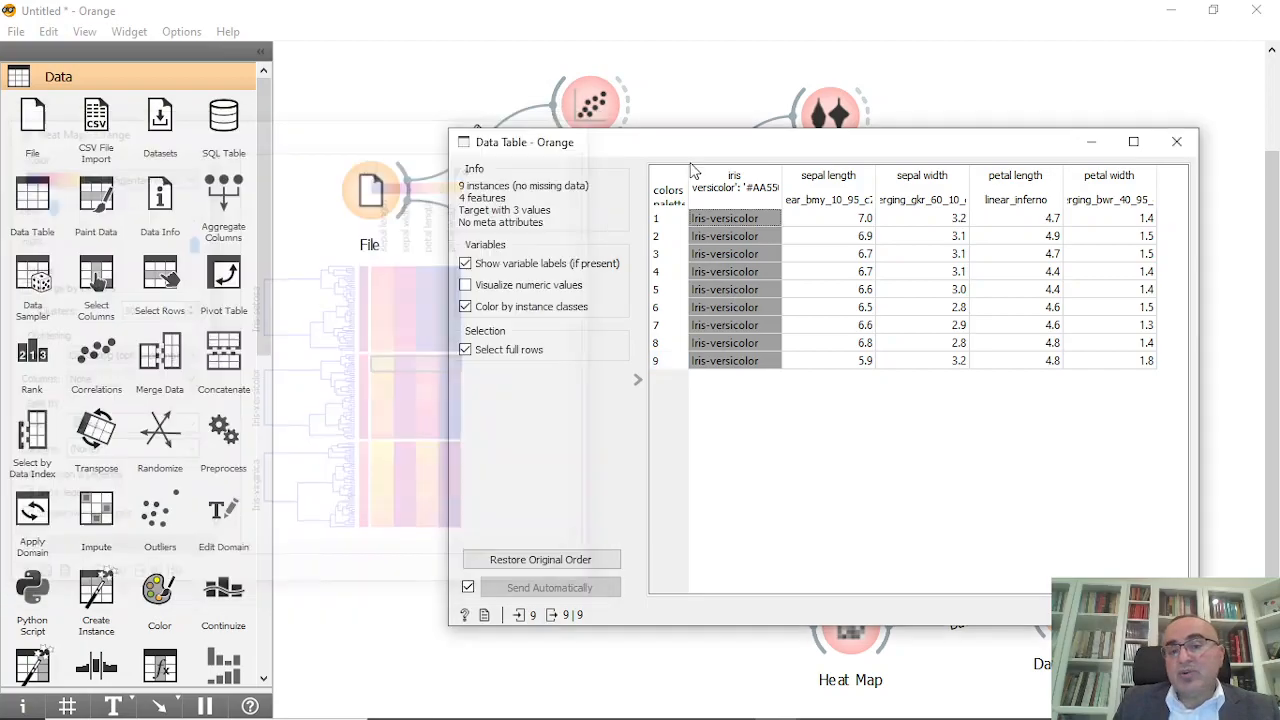
left_click(1176, 142)
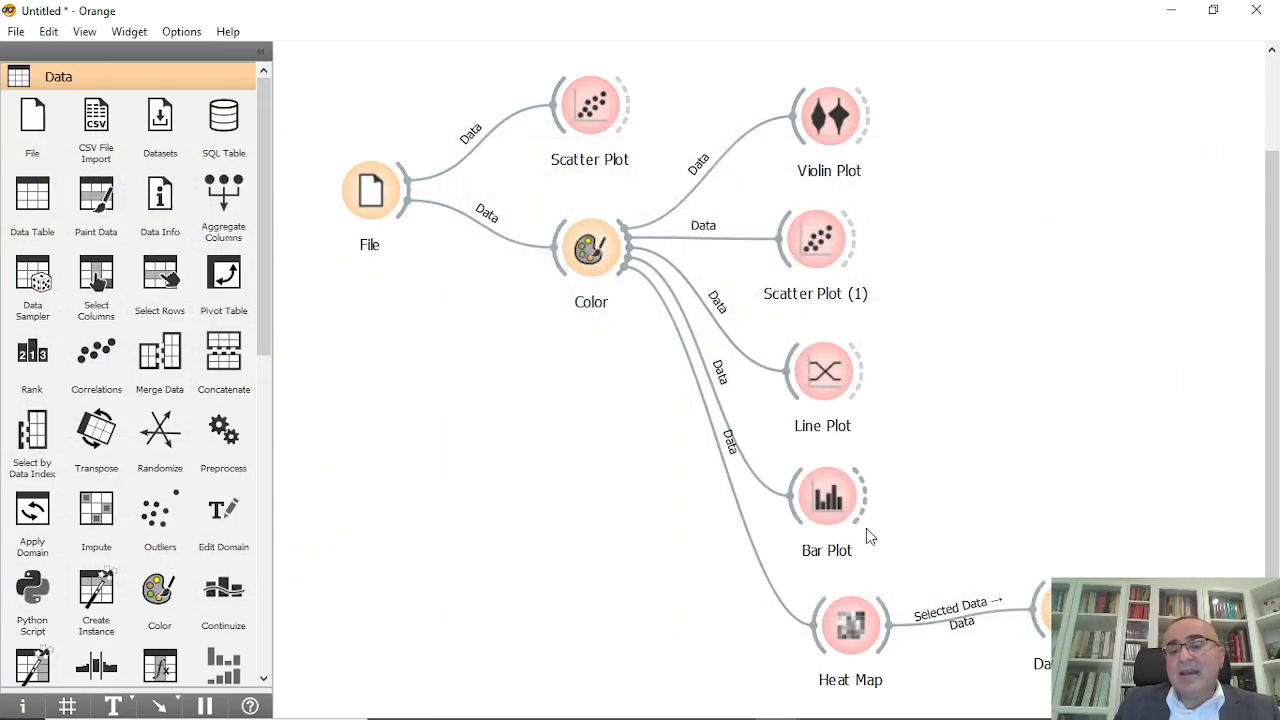
Reopen the Heat Map and change its color palette to Coolwarm
double_click(853, 636)
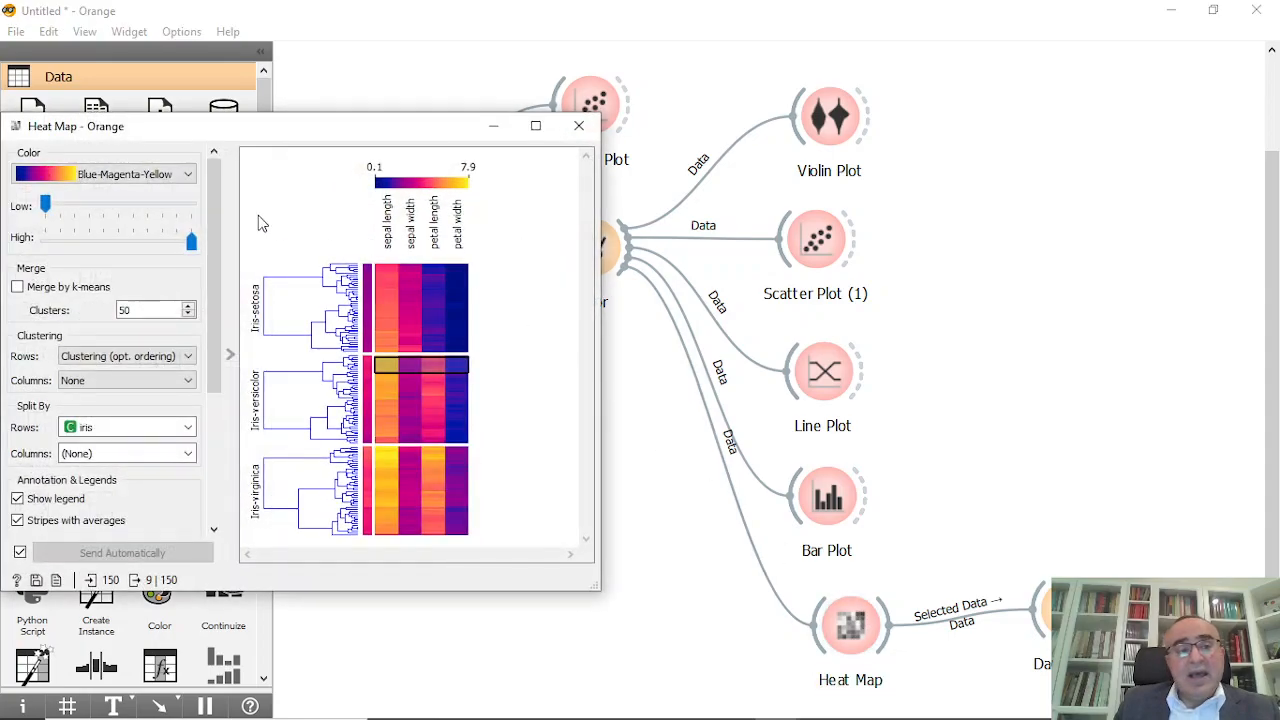
left_click_drag(245, 137, 440, 109)
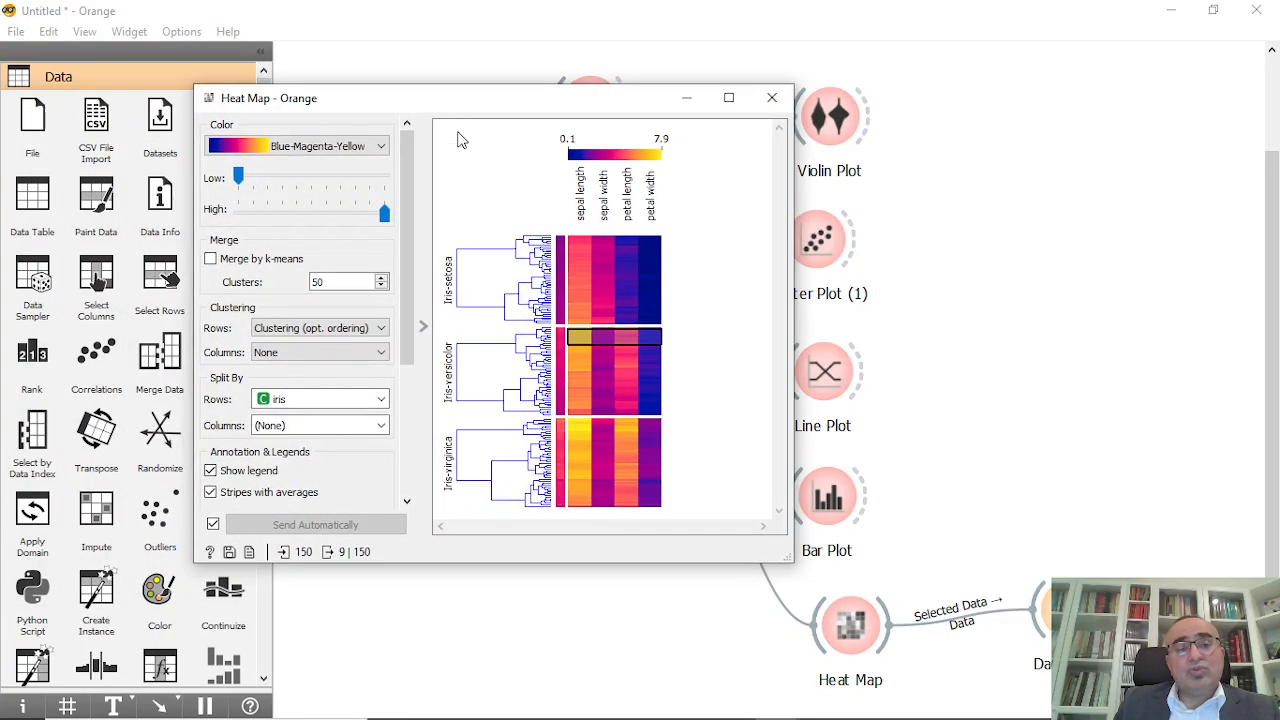
left_click(305, 148)
mouse_move(383, 182)
left_mouse_down()
mouse_move(383, 222)
mouse_move(381, 178)
left_mouse_up()
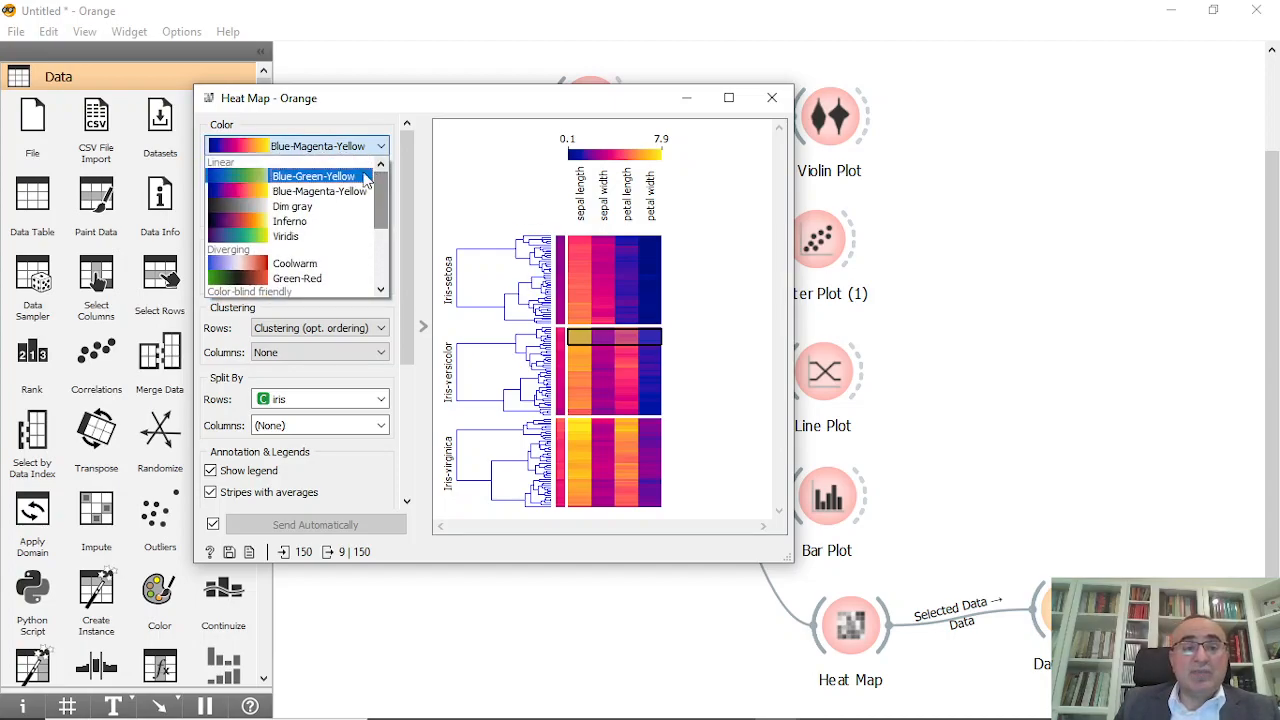
left_click(322, 191)
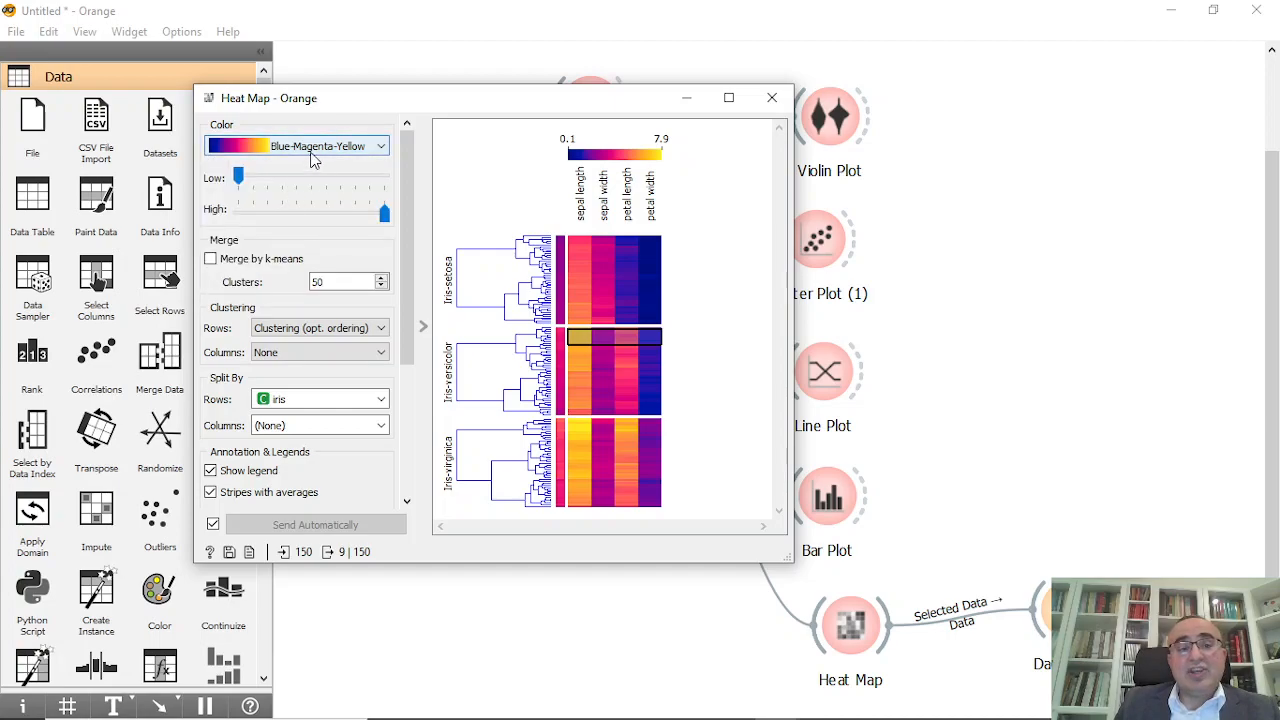
left_click(313, 160)
left_click(292, 262)
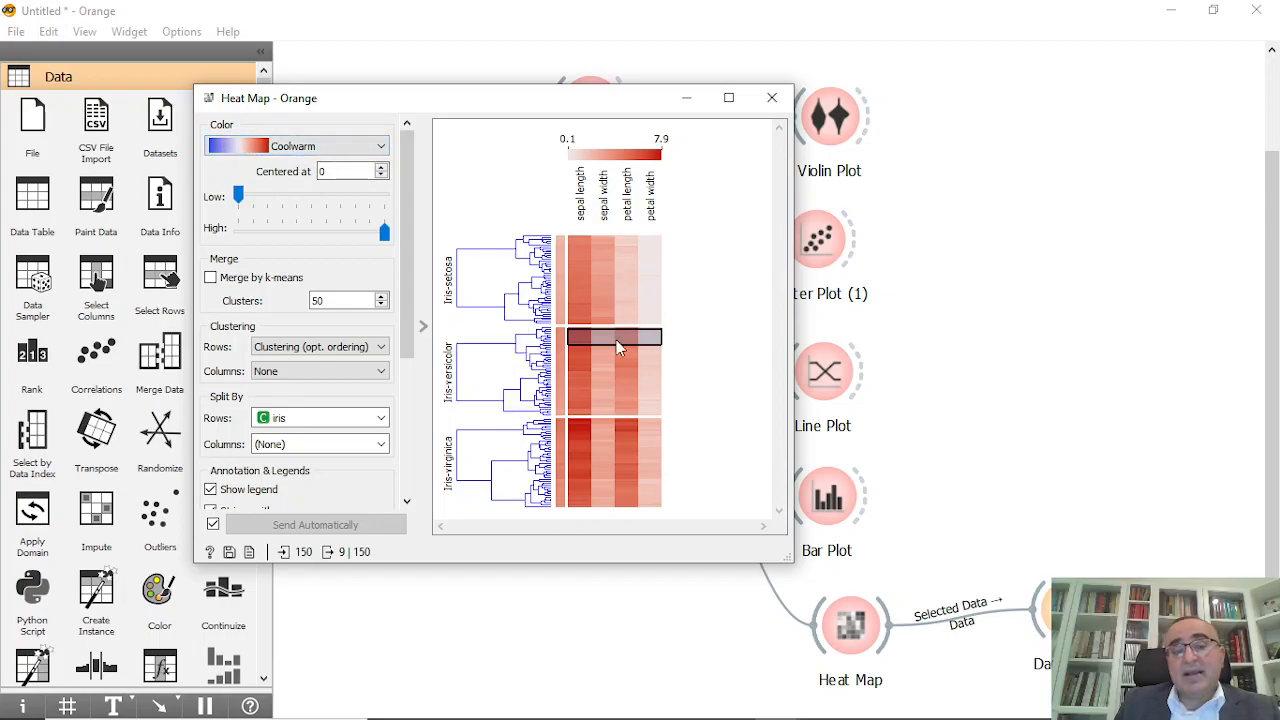
Examine the recolored heat map's cell values around the selected Iris-versicolor band, then close the Heat Map
mouse_move(618, 355)
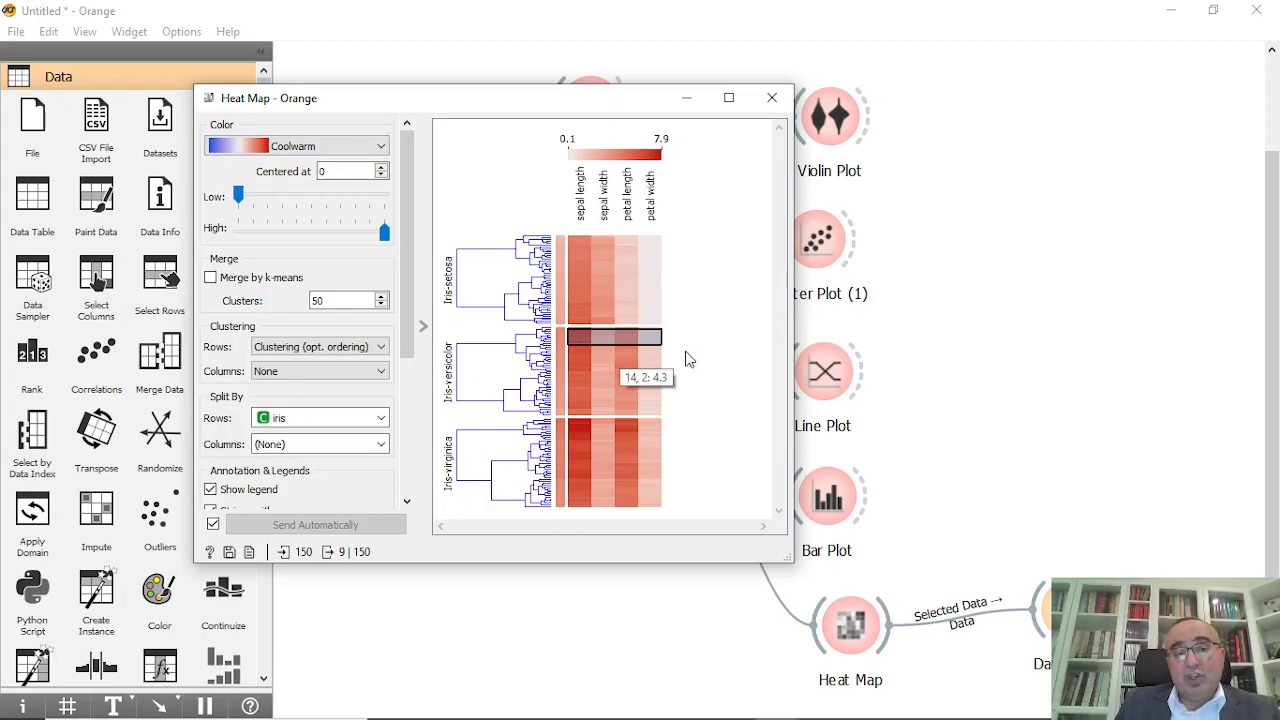
left_click_drag(639, 108, 418, 120)
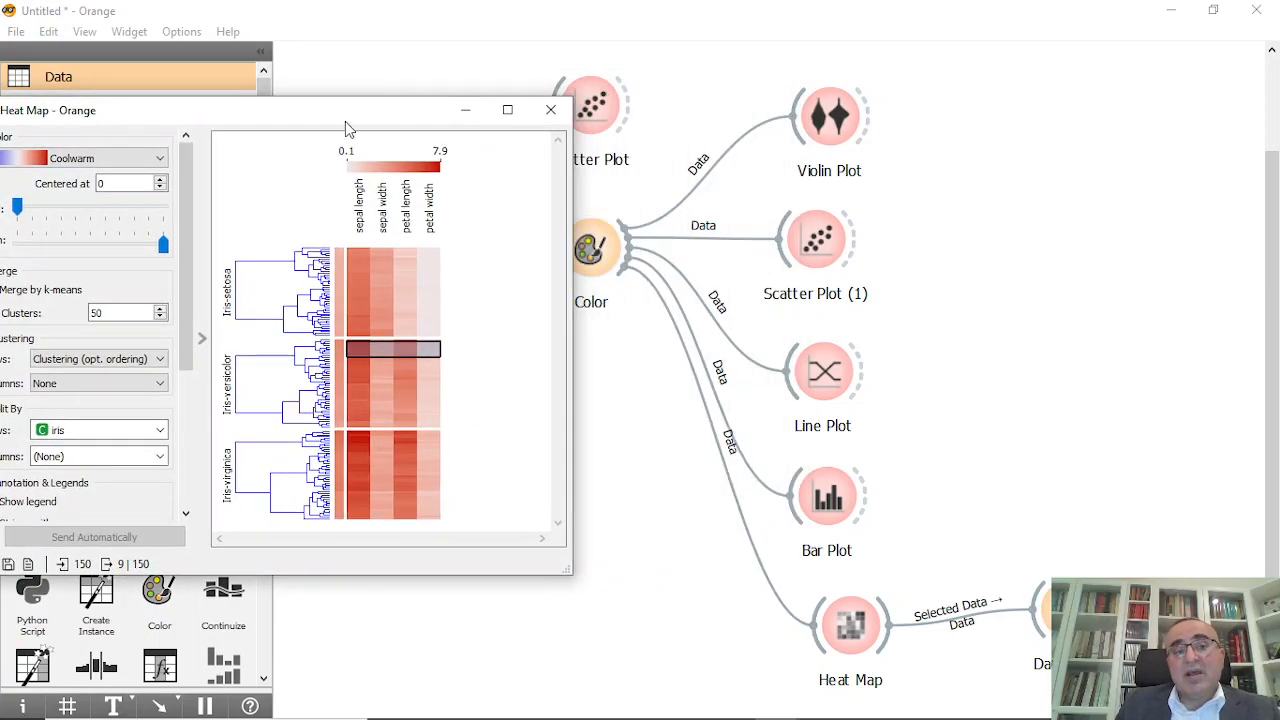
left_click_drag(335, 112, 553, 141)
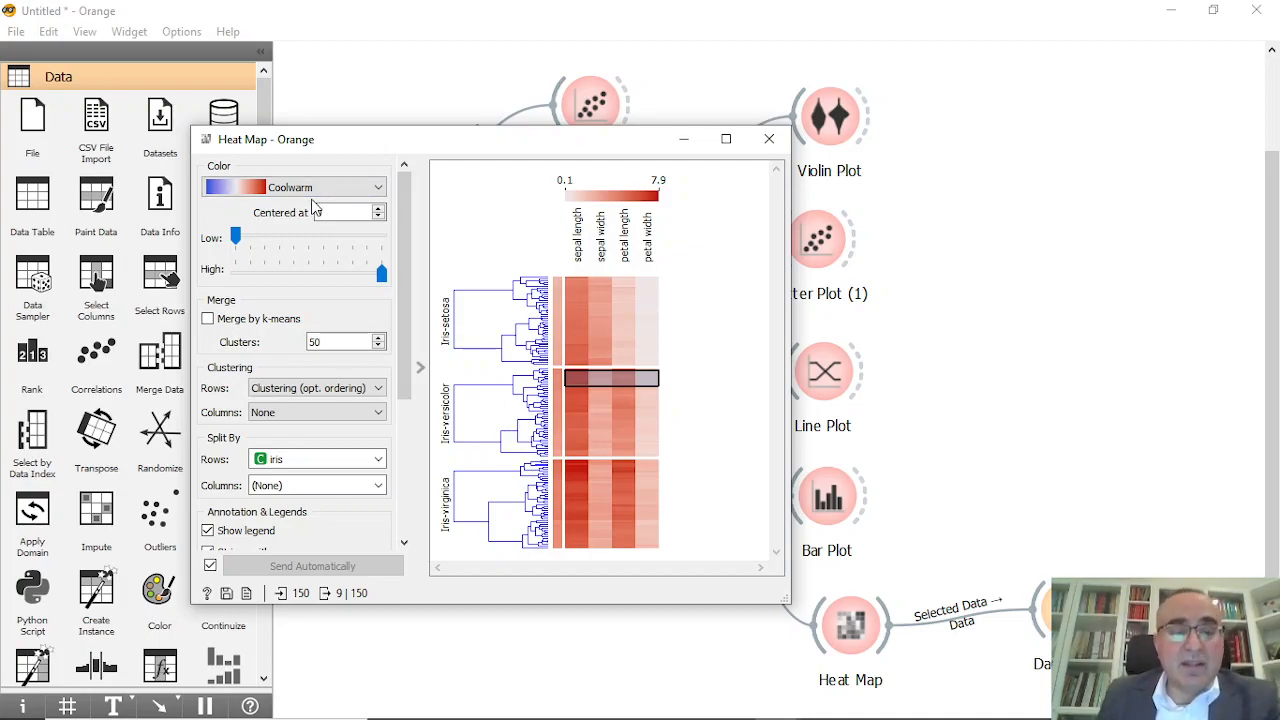
left_click(769, 138)
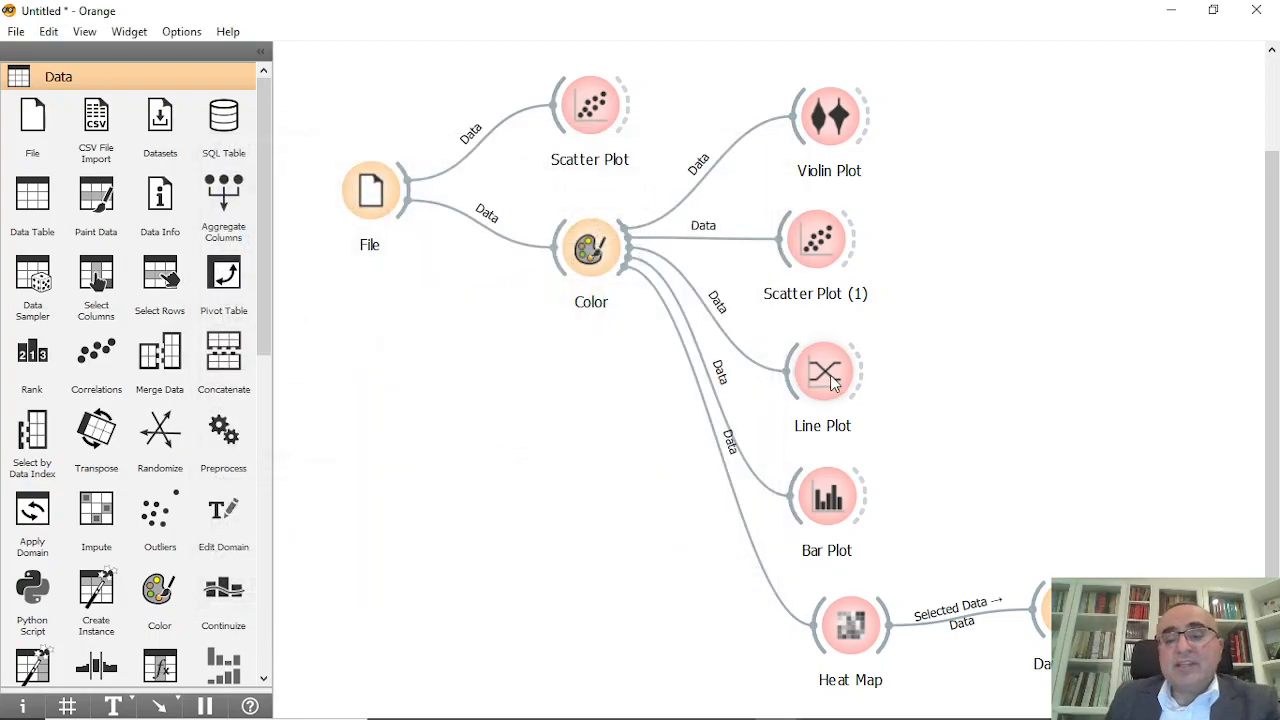